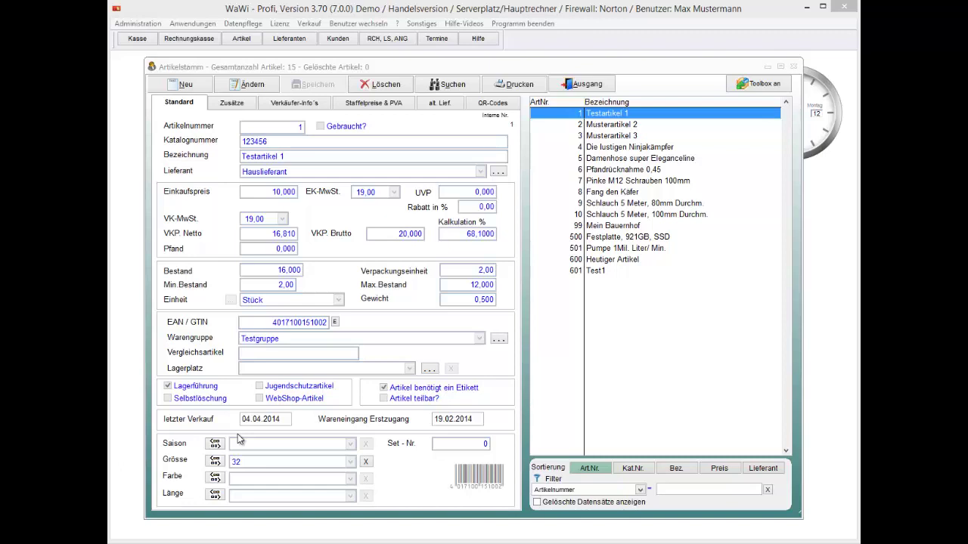
Step: Browse the article list down to the record Festplatte, 921GB, SSD
click(596, 193)
key(Down)
key(Down)
key(Down)
key(Down)
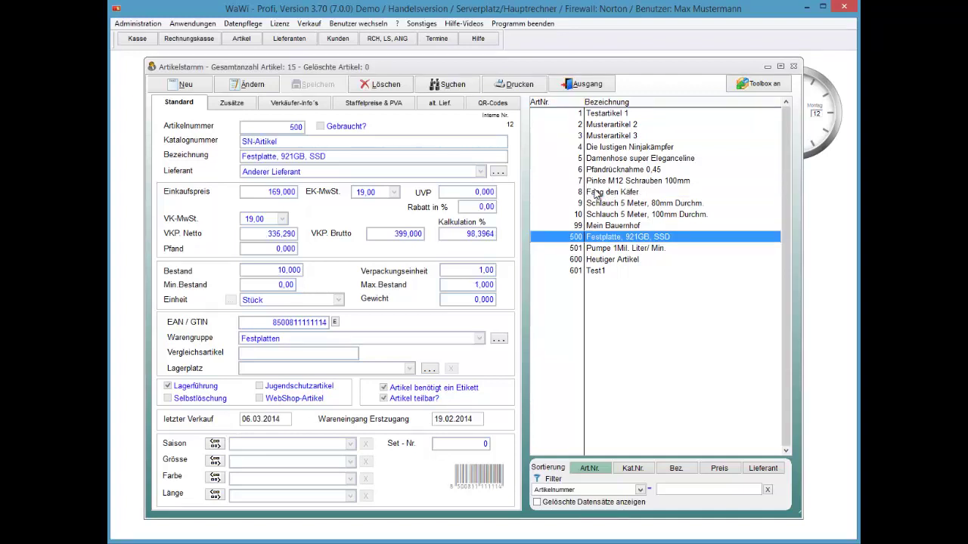
Step: Search the article records for the supplier Hauslieferant and close the search dialog
key(alt+s)
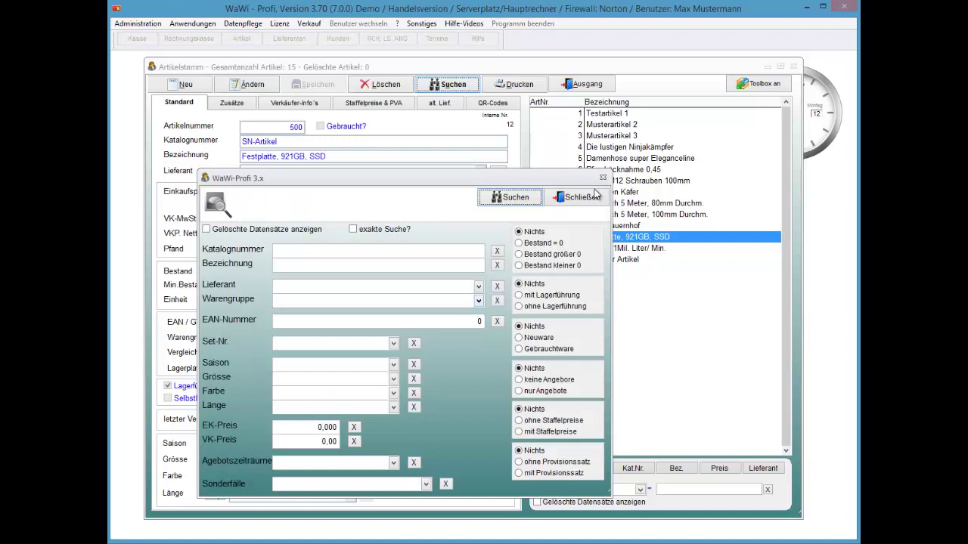
click(297, 287)
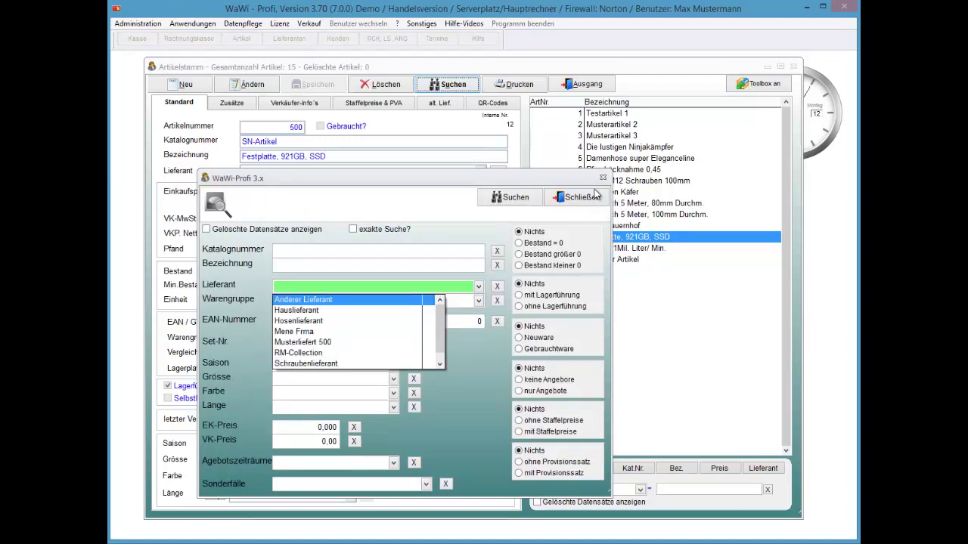
key(Down)
key(Return)
key(alt+s)
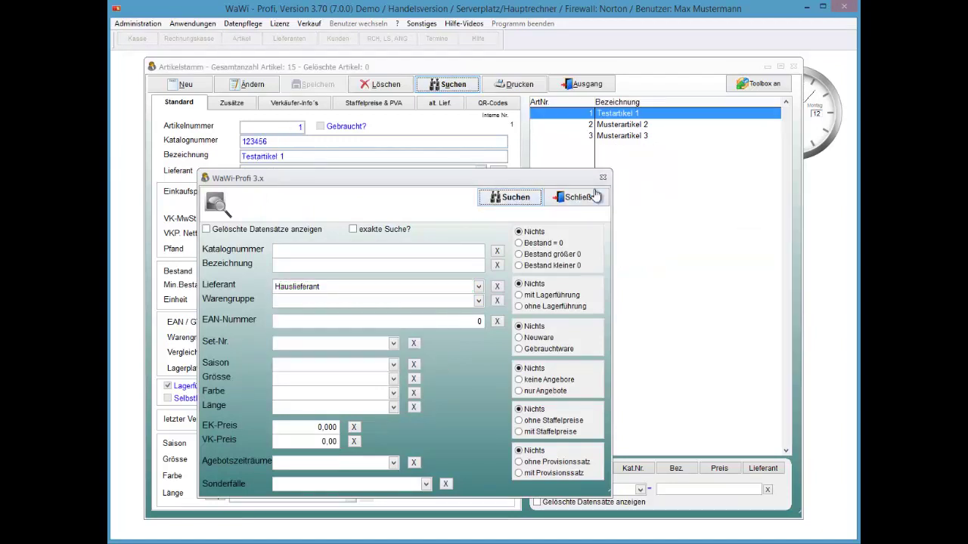
click(595, 196)
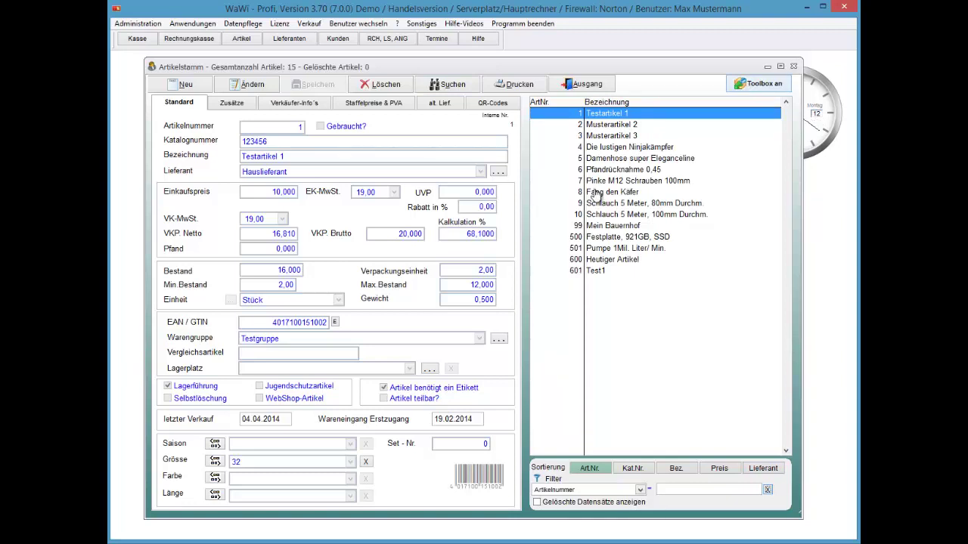
Step: Show the article toolbox and select Testartikel 1 in the article list
click(758, 83)
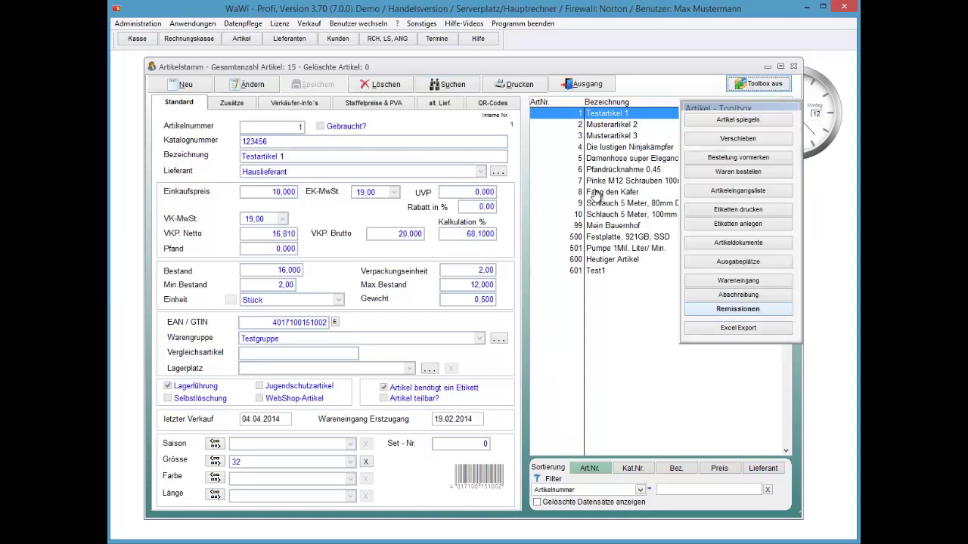
click(596, 202)
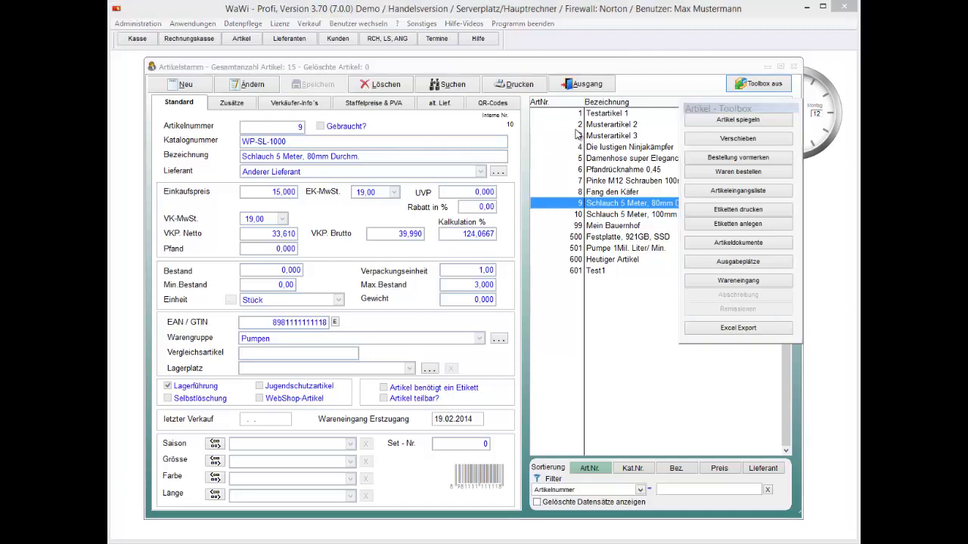
click(618, 115)
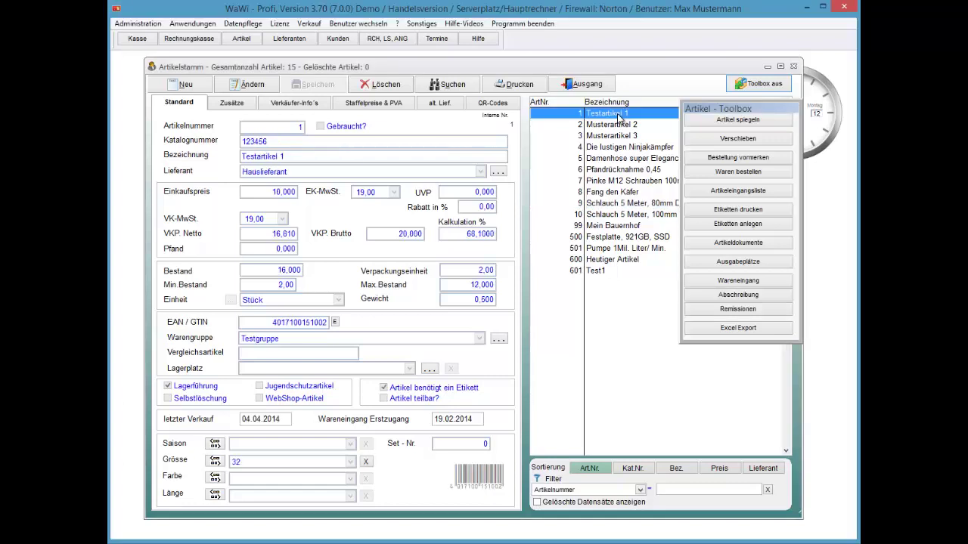
Step: Open the Gegenüberstellung for Testartikel 1, examine its stock overview and incoming quantities, and leave the stock control window
right_click(619, 115)
key(Down)
key(Down)
key(Down)
key(Down)
key(Down)
key(Down)
key(Down)
key(Down)
key(Down)
key(Down)
key(Down)
key(Down)
key(Down)
key(Down)
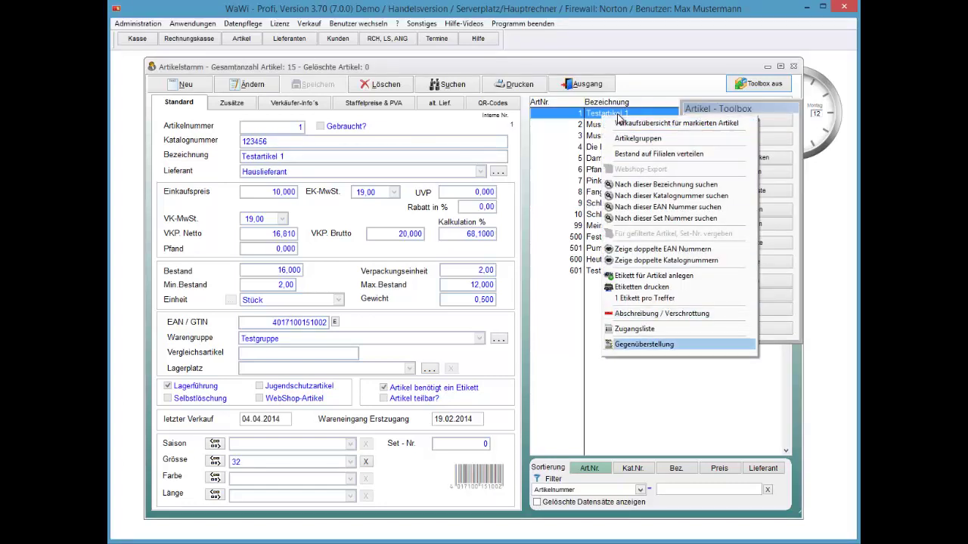
key(Return)
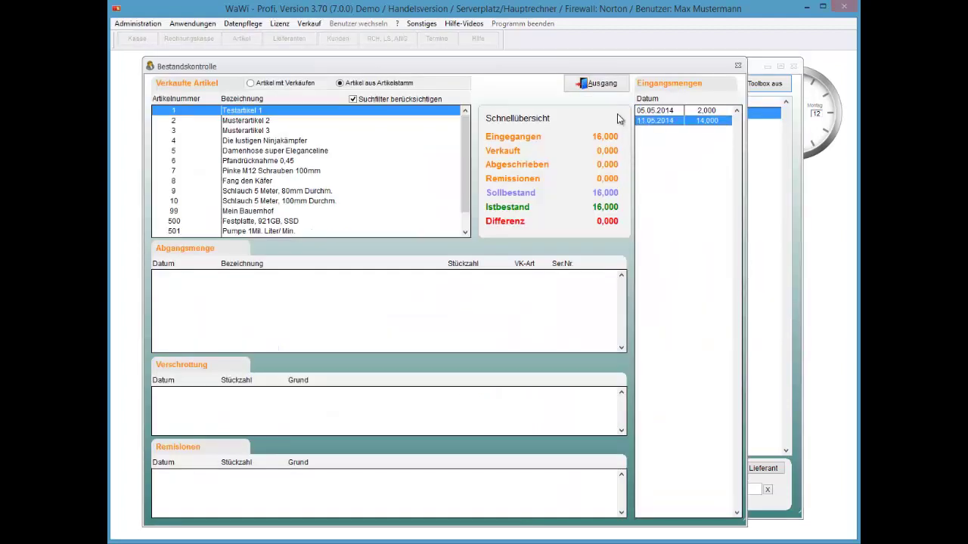
key(Up)
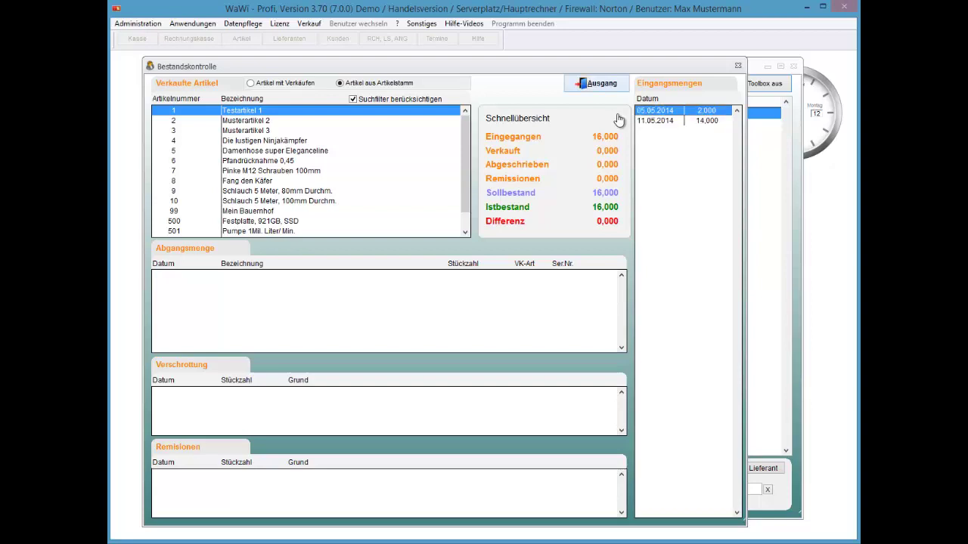
key(alt+a)
Step: Start a Remission for Testartikel 1 and confirm sending the article back to the supplier
key(Tab)
key(Tab)
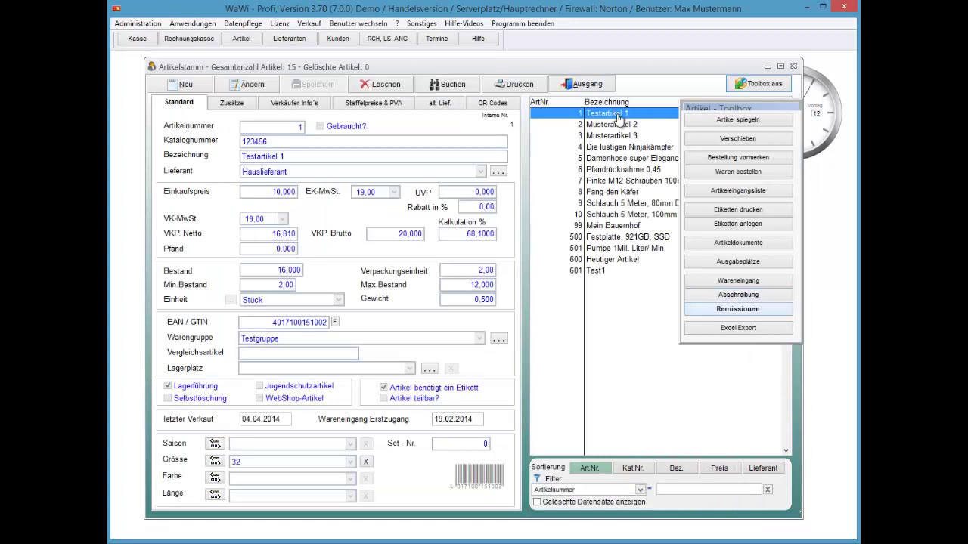
key(Return)
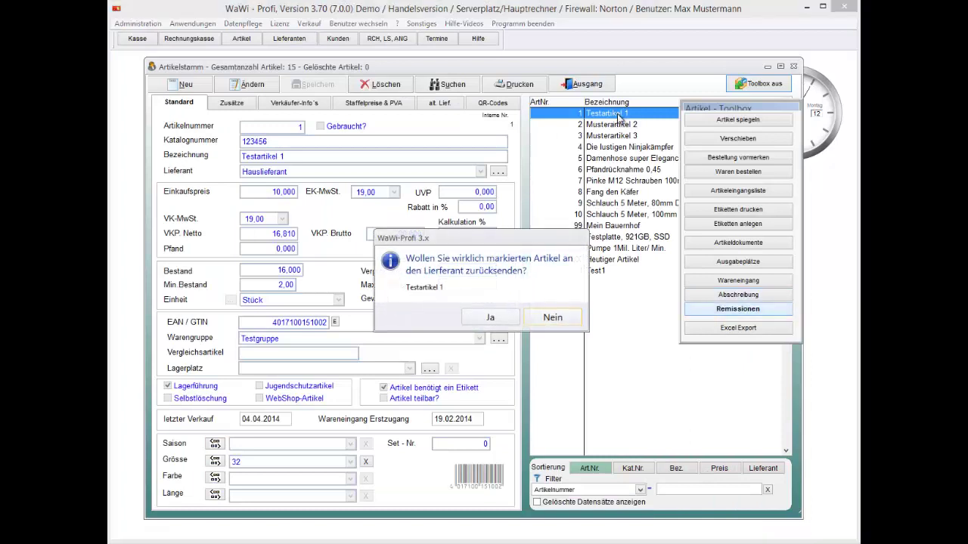
key(Left)
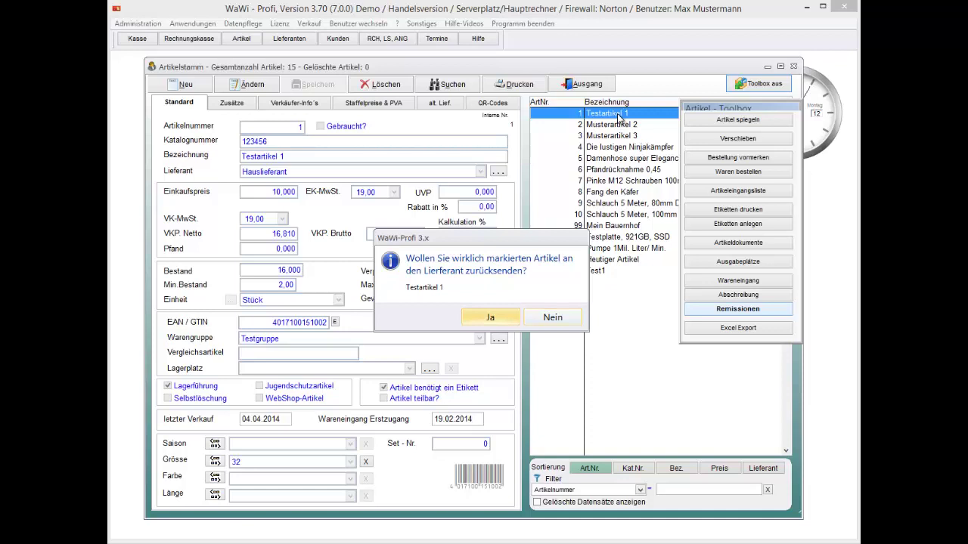
key(Return)
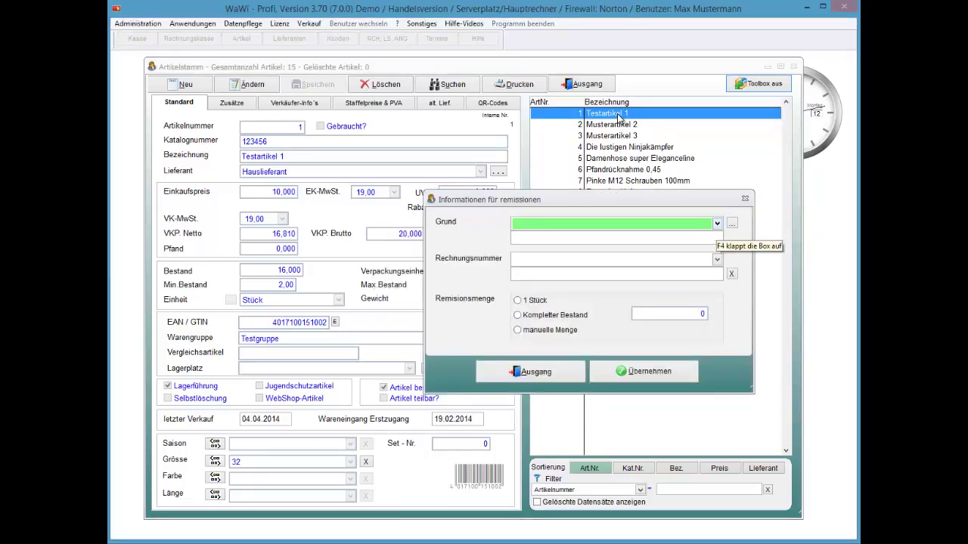
Step: Define the standard return reasons Retoure, Kommission and Sonstiges, each on its own line, and save them
key(Tab)
key(Return)
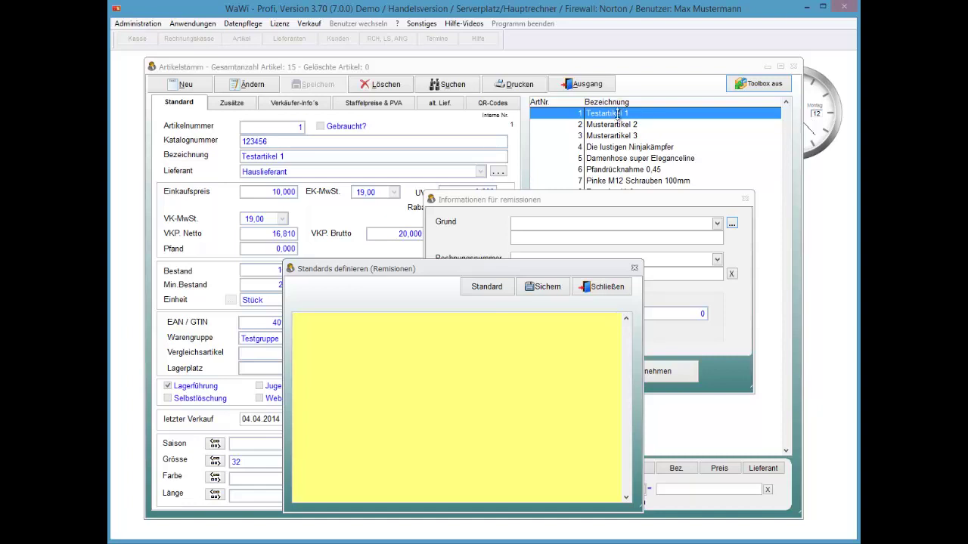
text(Retoure)
key(Return)
text(Kommission Sonstiges)
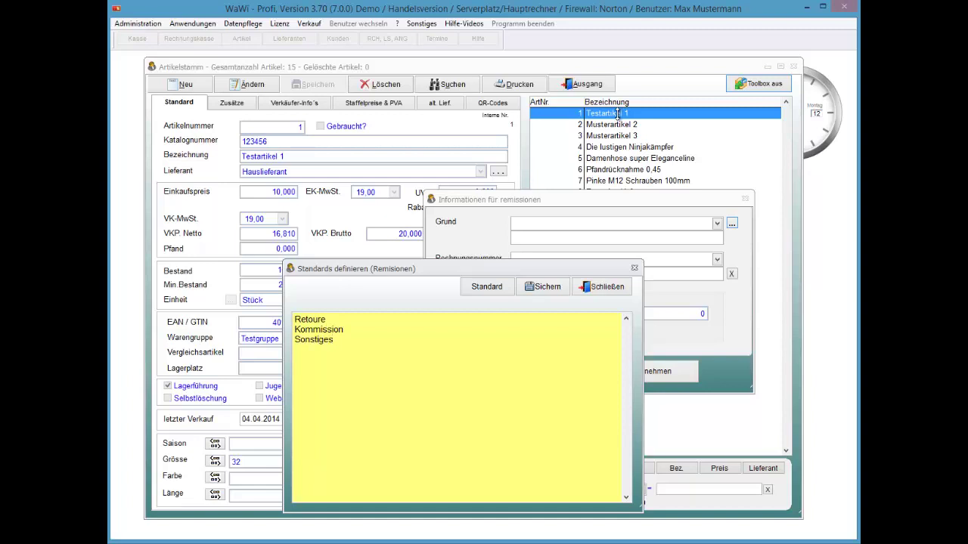
key(alt+s)
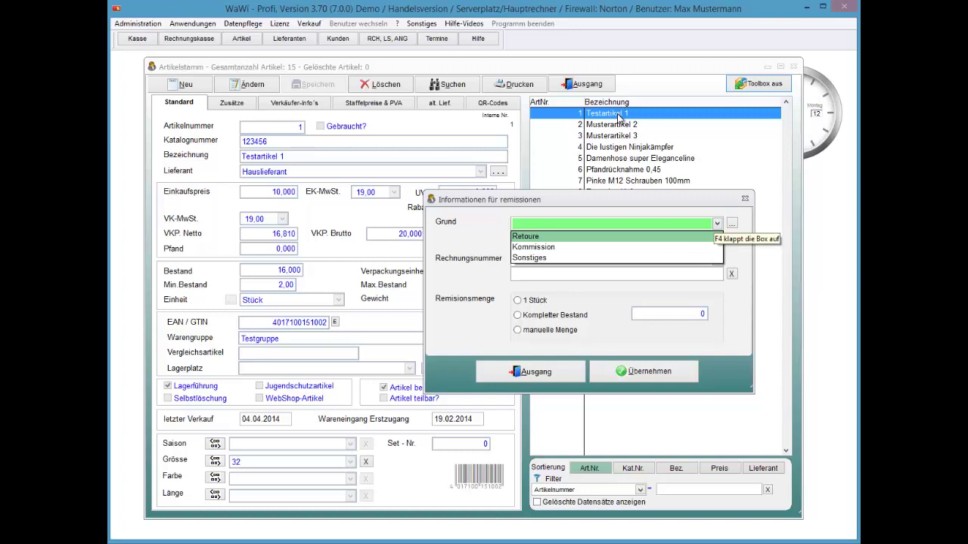
Step: Choose Kommission as the return reason and overwrite its suggested reason text with a free entry
key(Down)
key(Down)
key(Up)
key(Up)
key(Down)
key(Return)
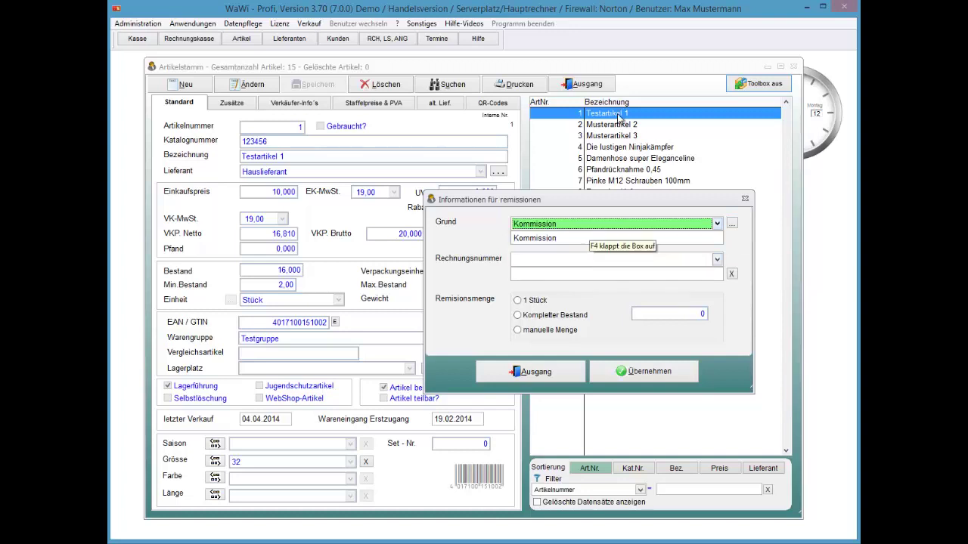
key(Tab)
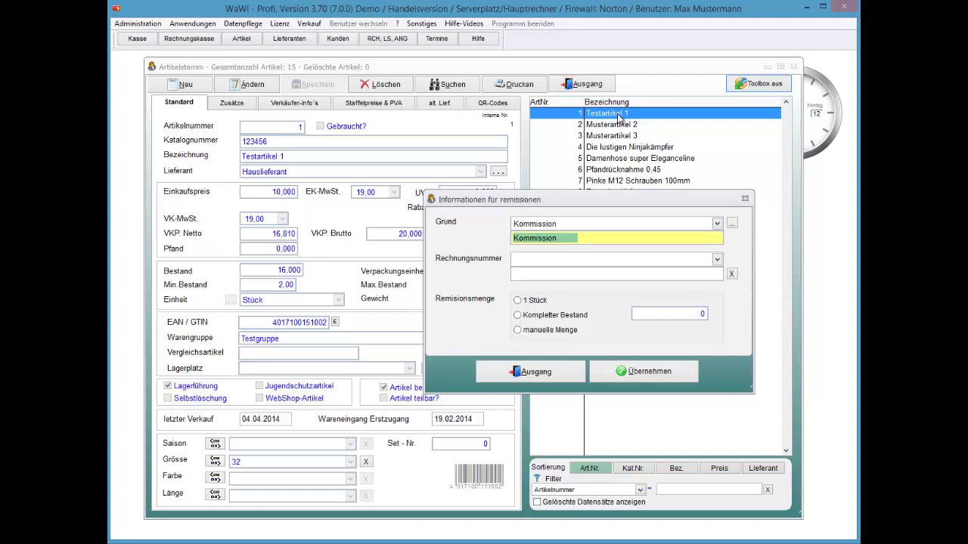
text(23o4324ß0329423ß5)
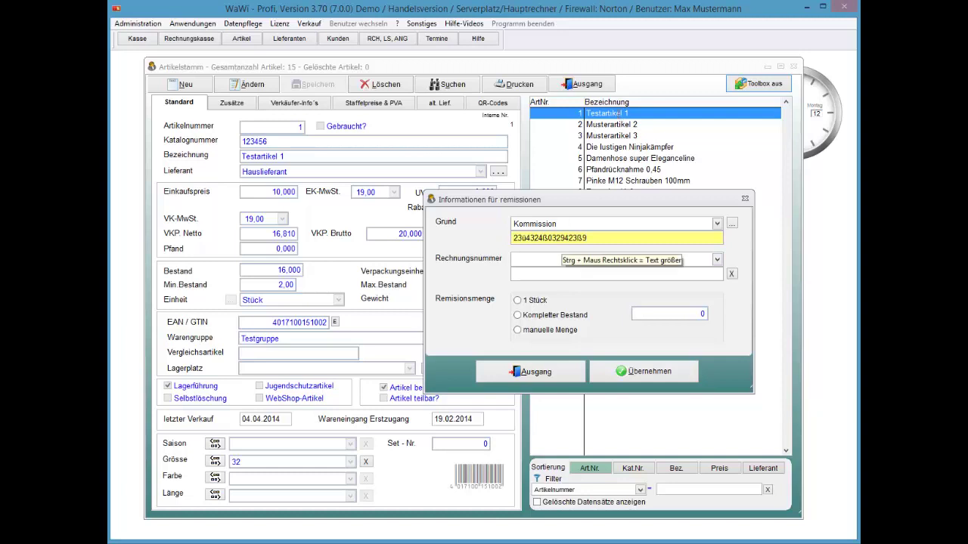
key(BackSpace)
text(9)
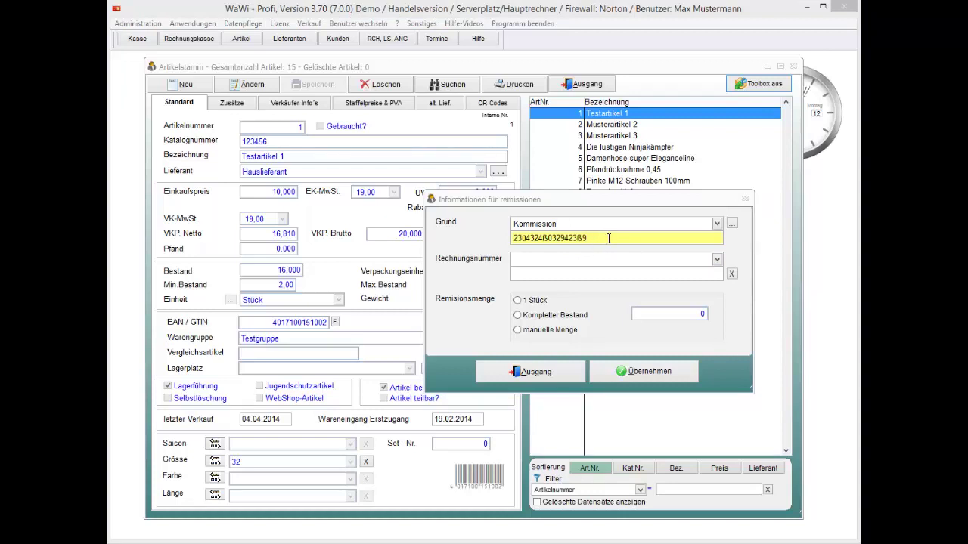
Step: Look through the available return reasons and clear the free reason text
click(717, 225)
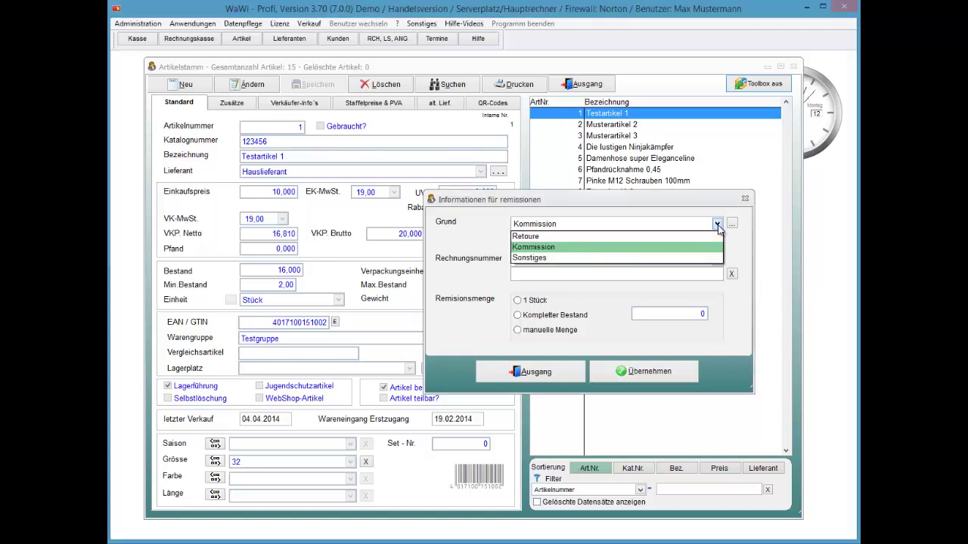
key(Up)
key(Up)
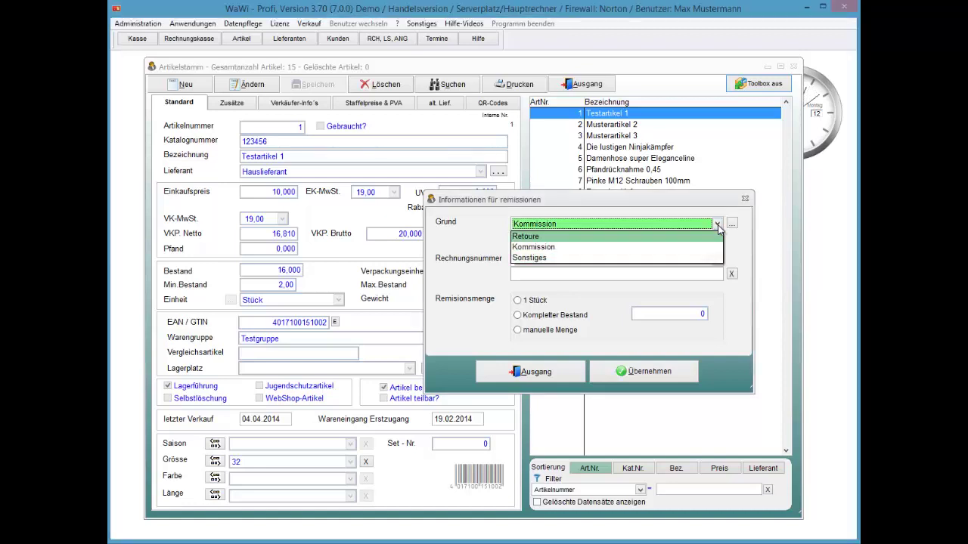
key(Down)
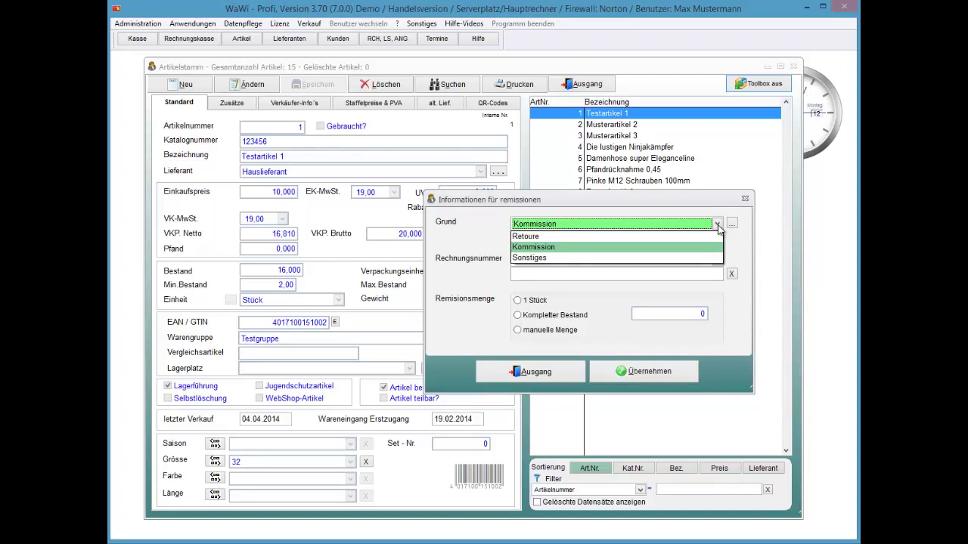
click(718, 227)
key(Tab)
key(ctrl+a)
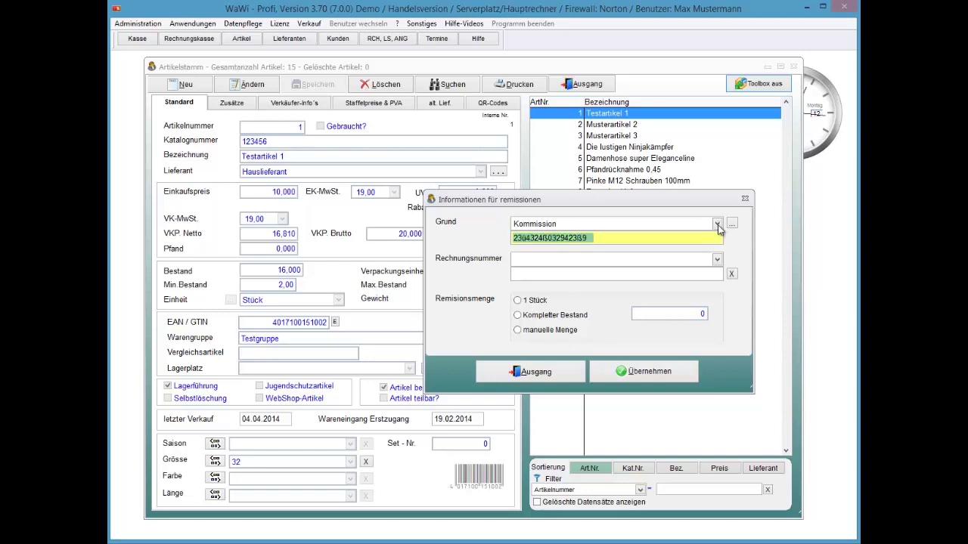
key(Delete)
Step: Set the return reason to Retoure
click(717, 224)
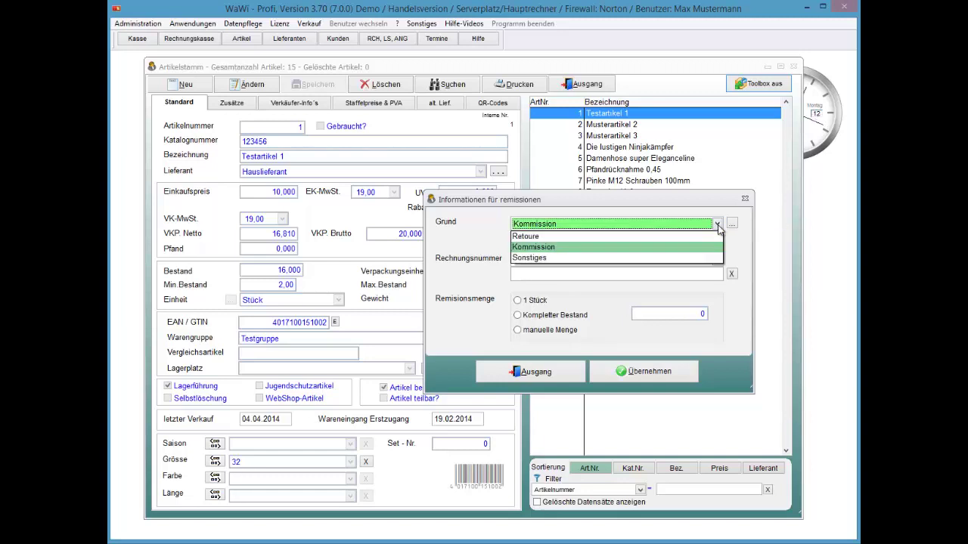
key(Return)
click(716, 225)
key(Up)
key(Return)
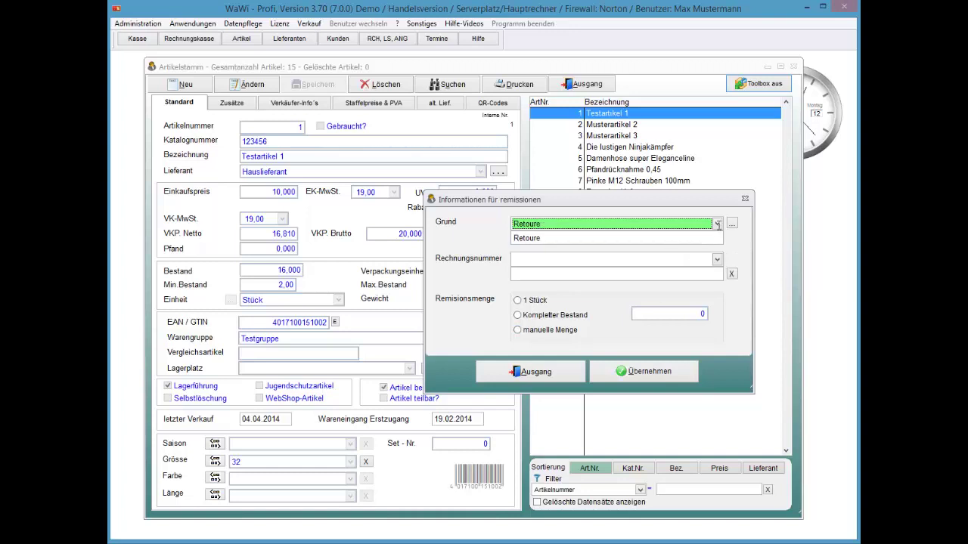
Step: Enter RG123 manually as the invoice number of the return
key(Tab)
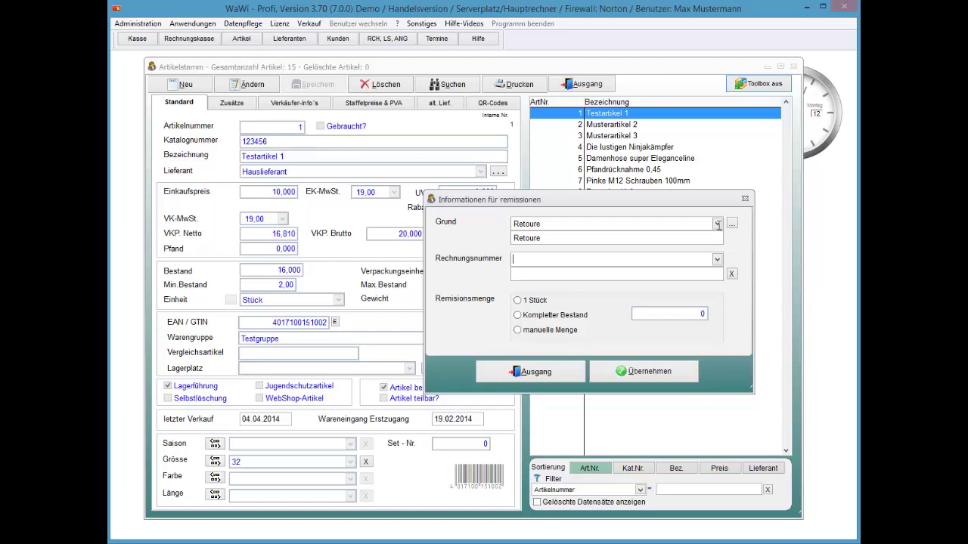
key(Tab)
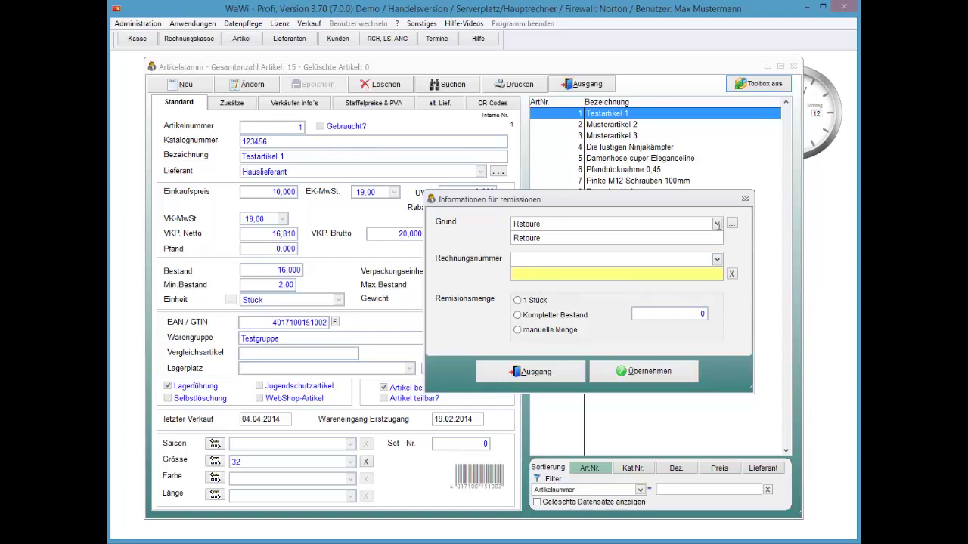
text(ä,ldsadpasok)
key(ctrl+a)
text(RG123)
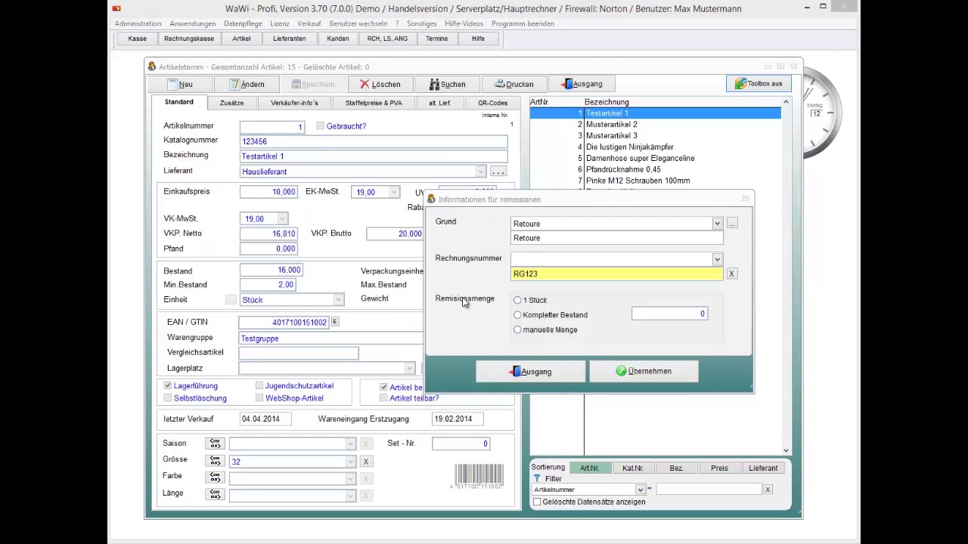
Step: Set the return quantity to a manual amount of 6
click(533, 301)
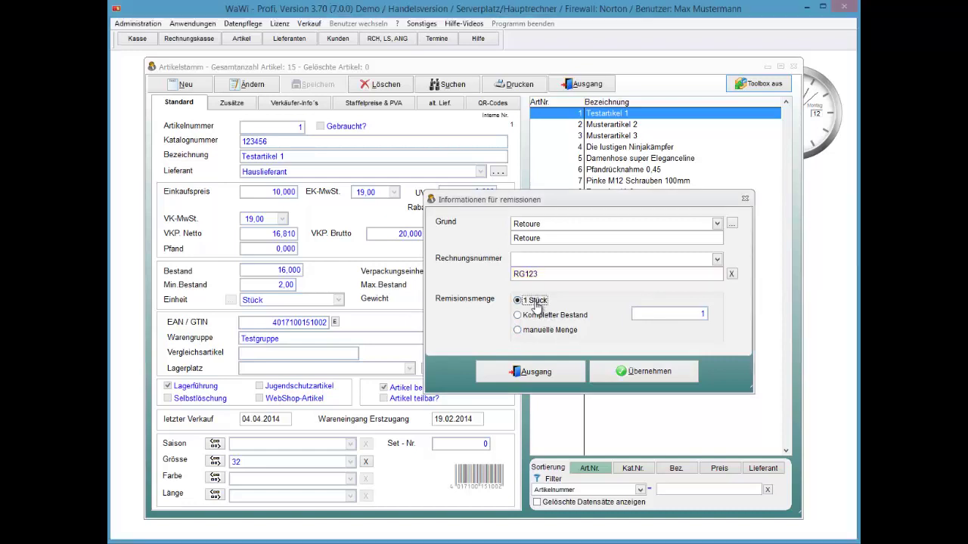
click(535, 315)
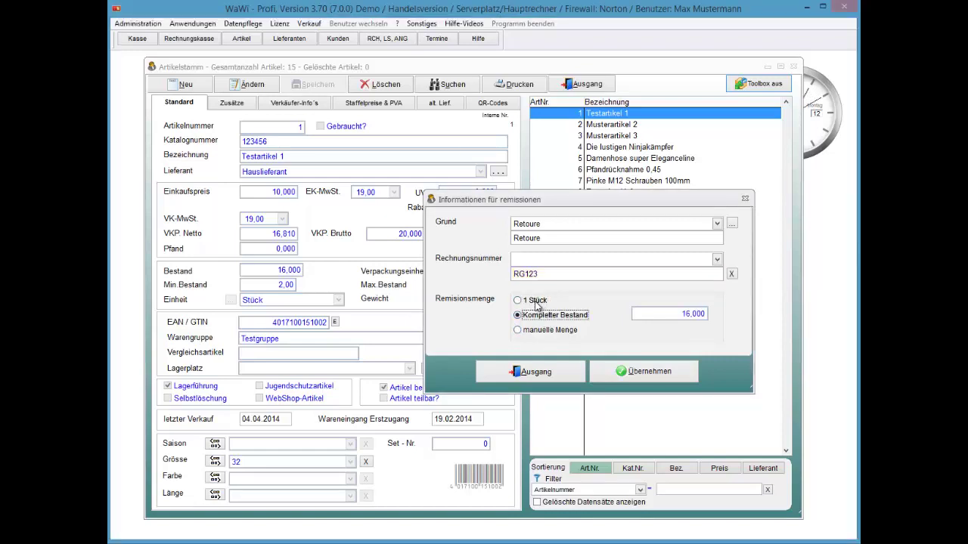
key(Down)
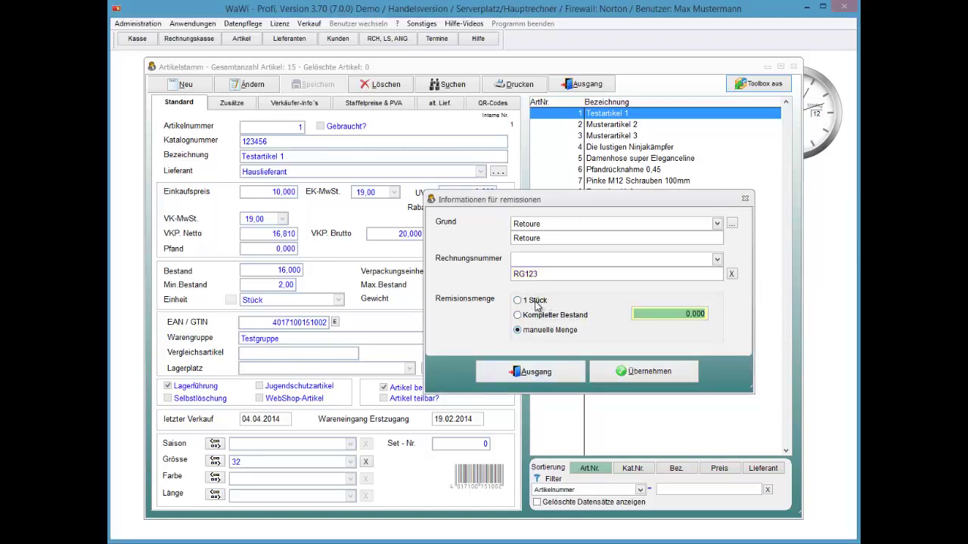
text(6 .)
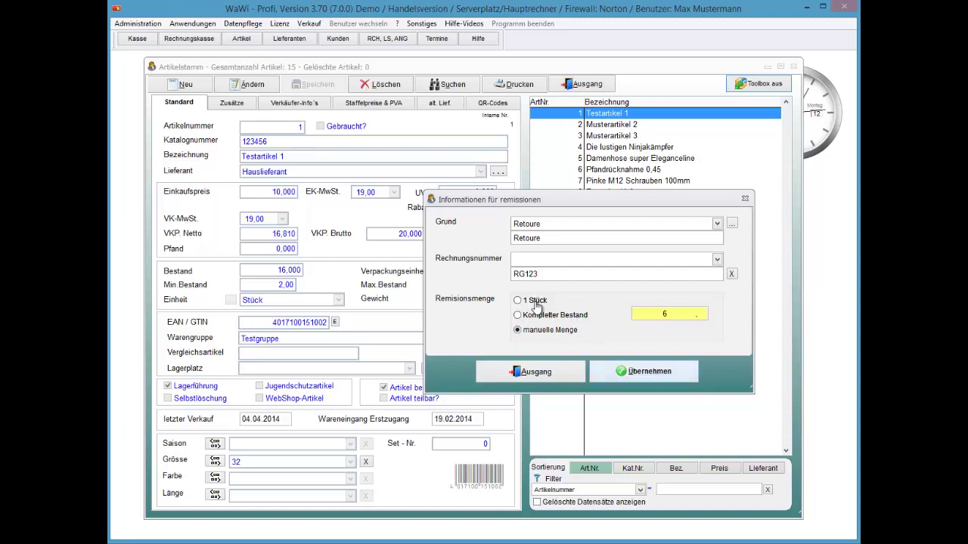
Step: Submit the return of Testartikel 1 and check the article's stock comparison (Gegenüberstellung)
key(Return)
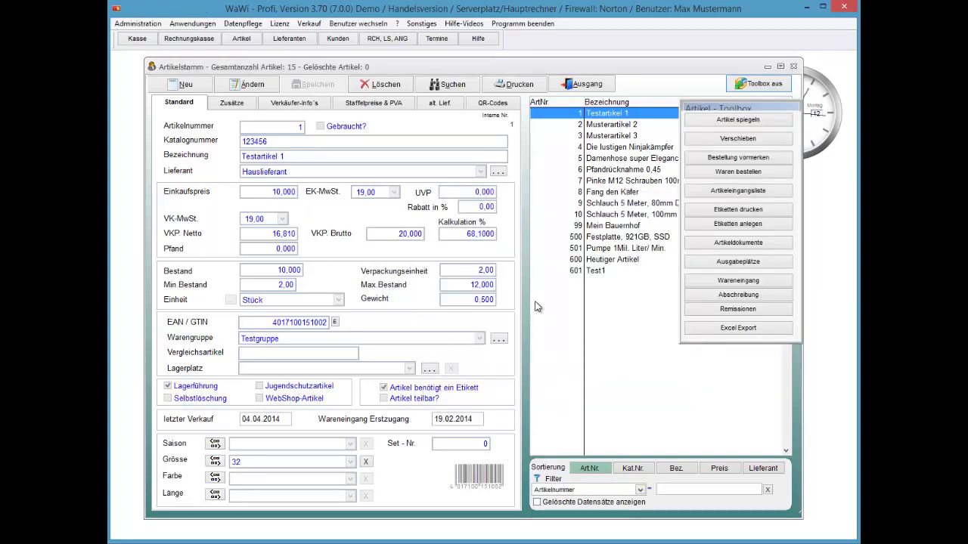
right_click(620, 113)
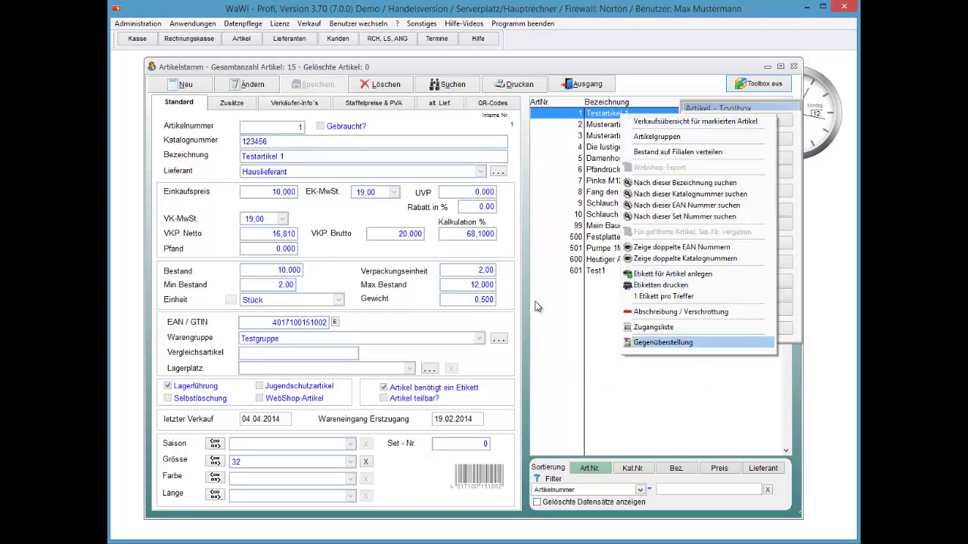
key(Return)
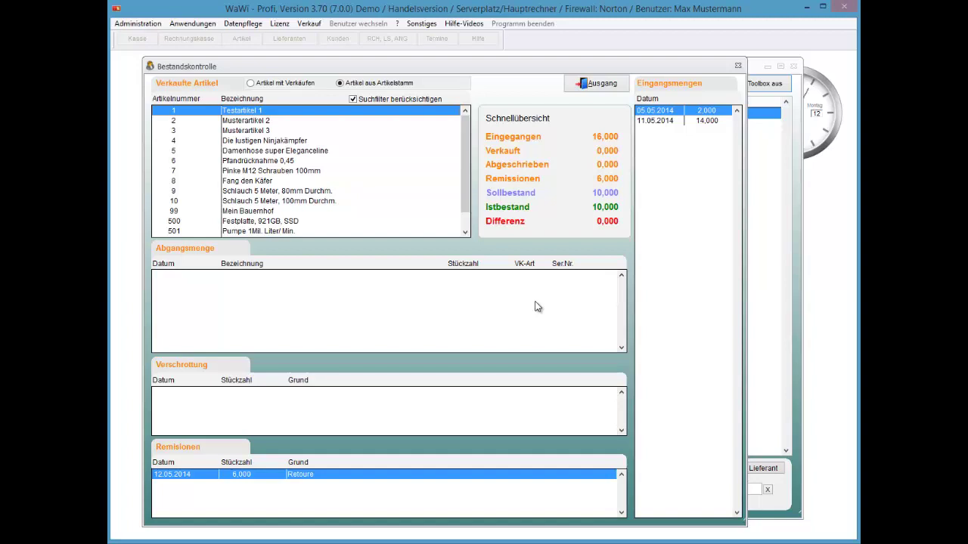
key(Escape)
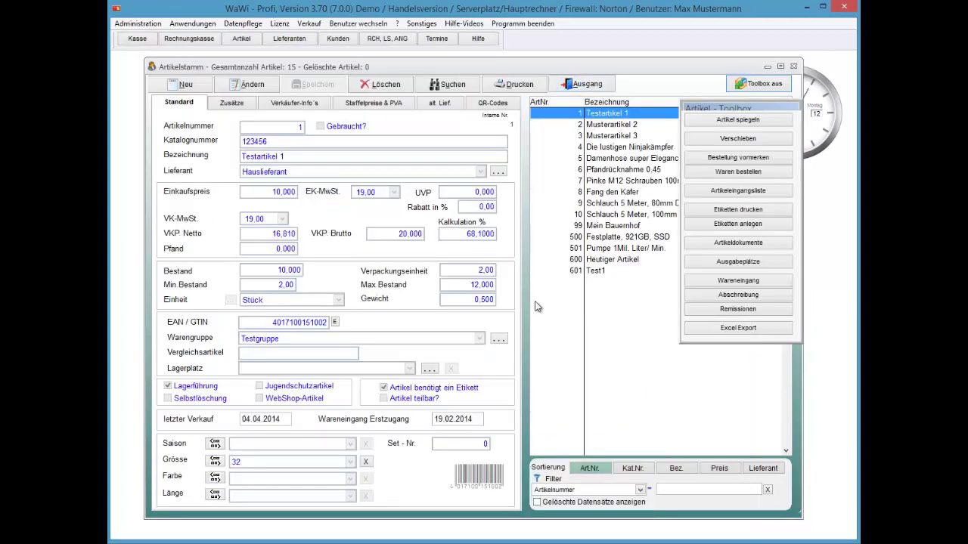
Step: Return the complete stock of Musterartikel 2 to its supplier with the reason Sonstiges
key(Down)
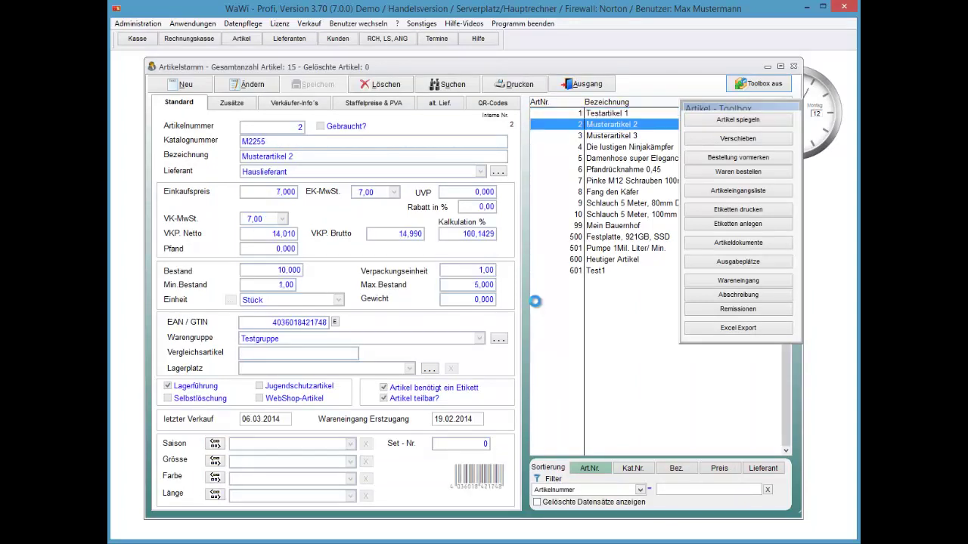
key(alt+r)
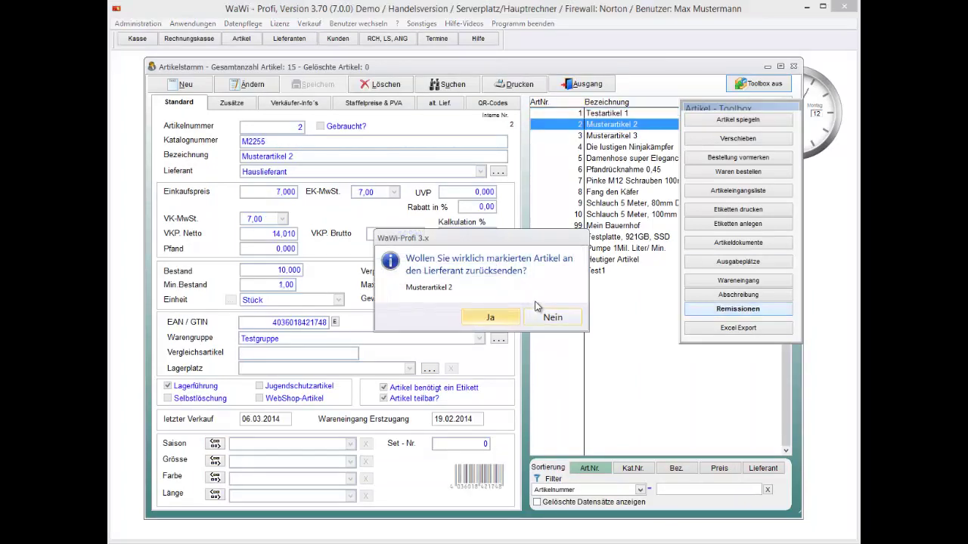
key(Return)
key(alt+Down)
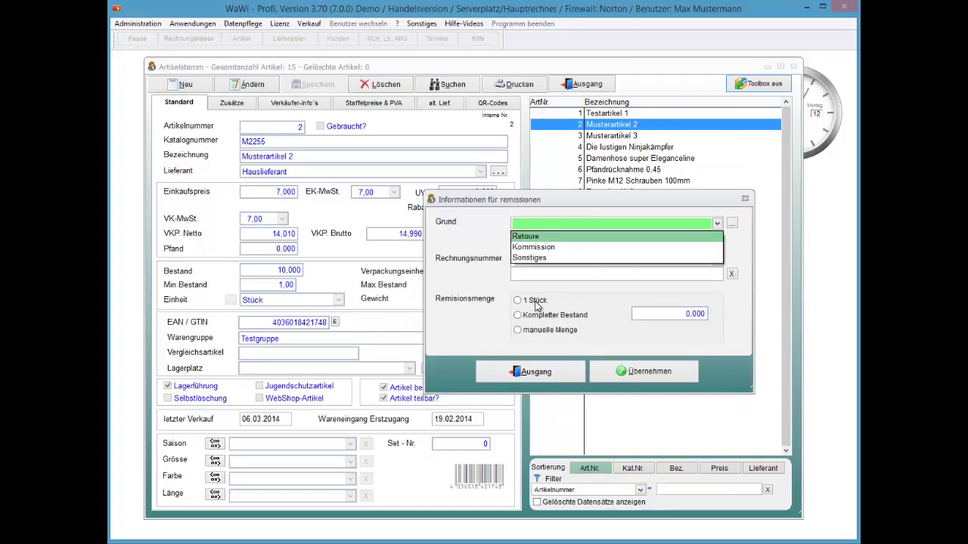
key(Down)
key(Down)
key(Return)
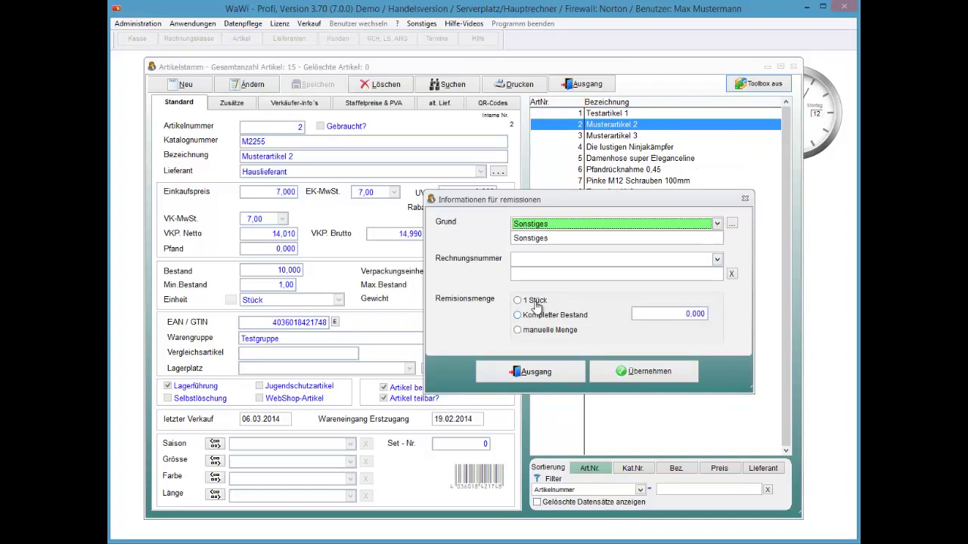
click(535, 314)
key(Return)
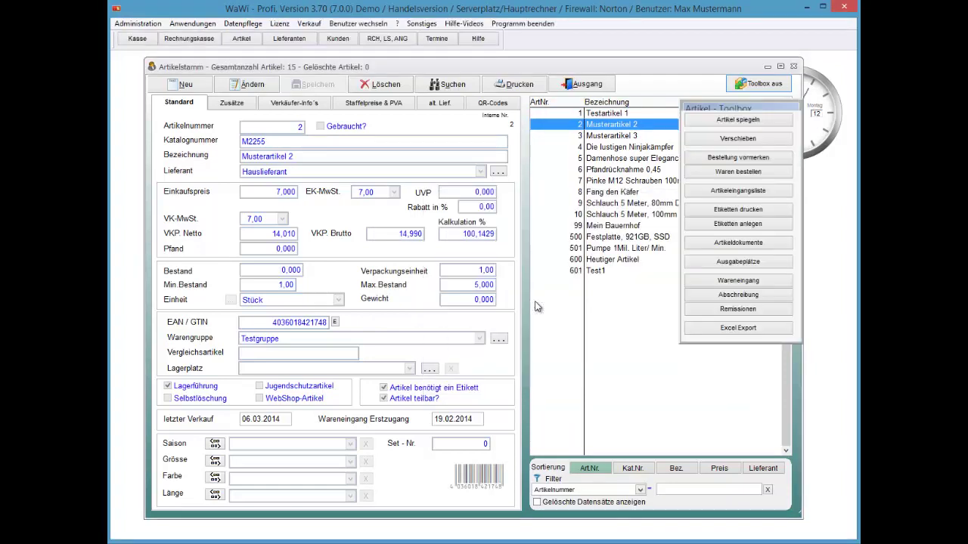
Step: Try to return a manual quantity of 9 of the article Mein Bauernhof with the reason Kommission
scroll(536, 307, down, 3)
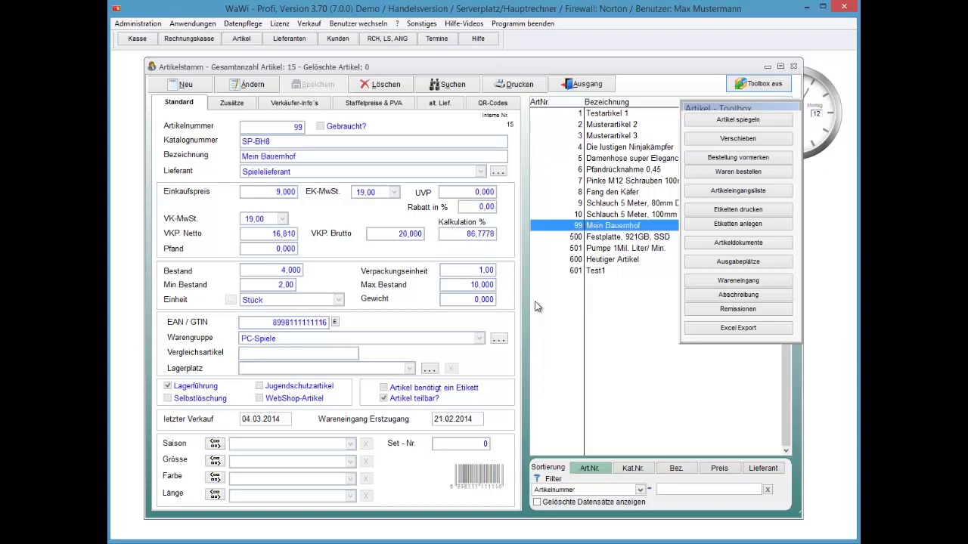
key(Return)
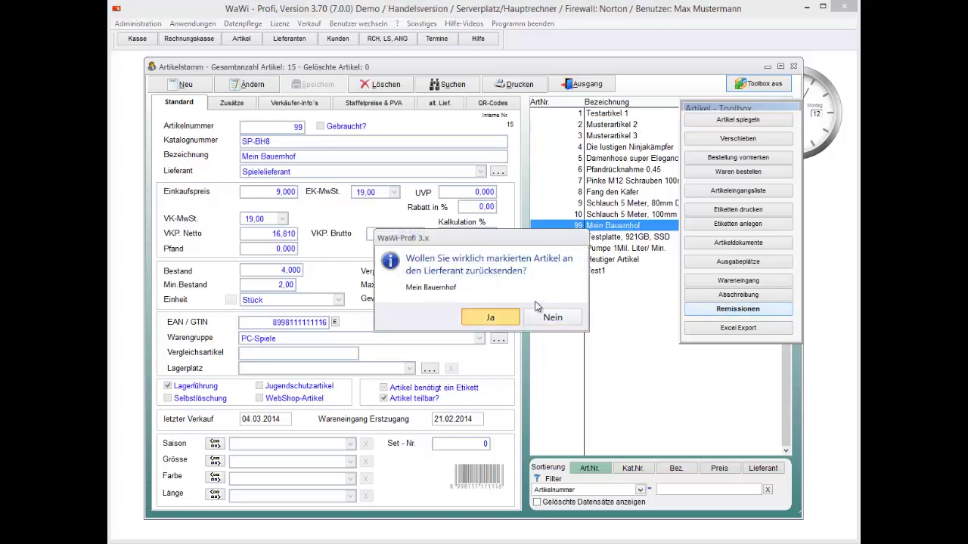
key(Return)
key(alt+Down)
key(Down)
key(Return)
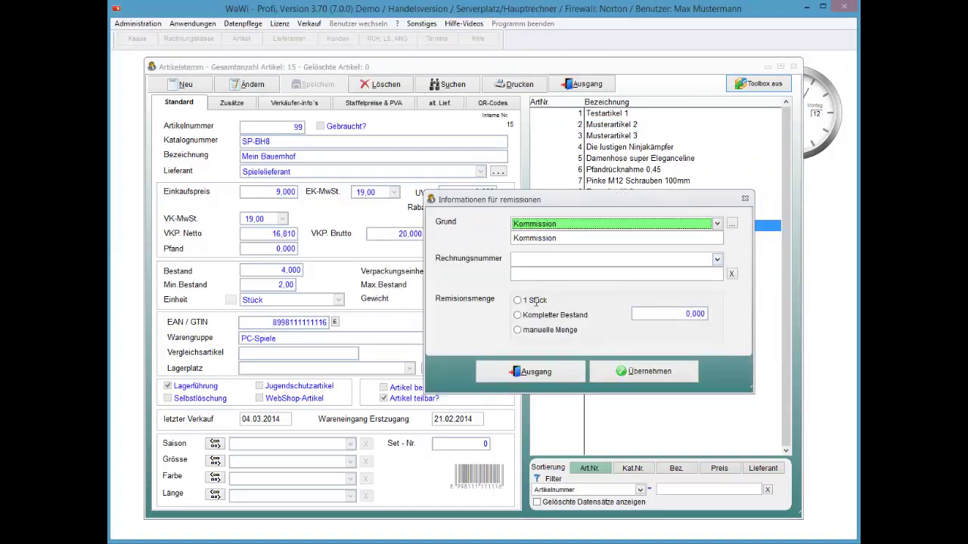
key(Tab)
key(Tab)
key(space)
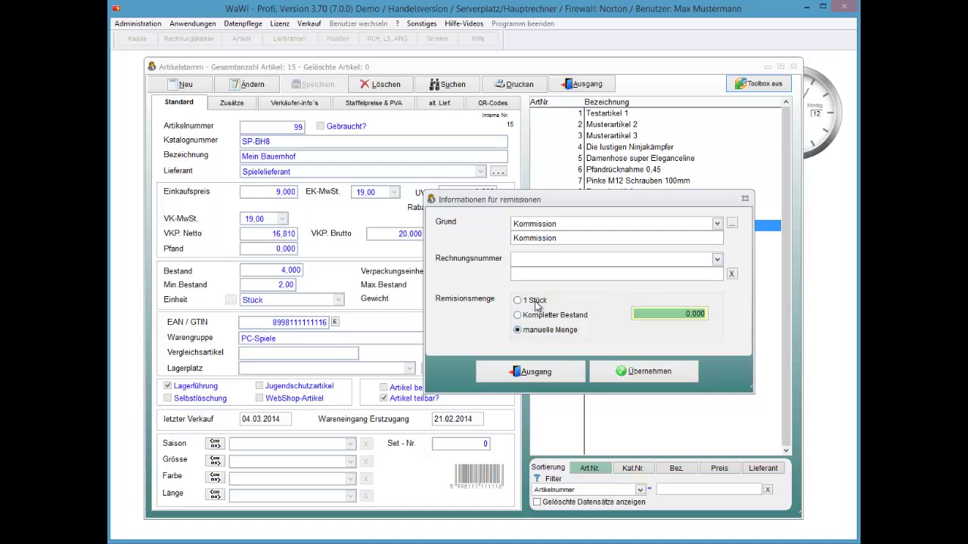
text(9 .)
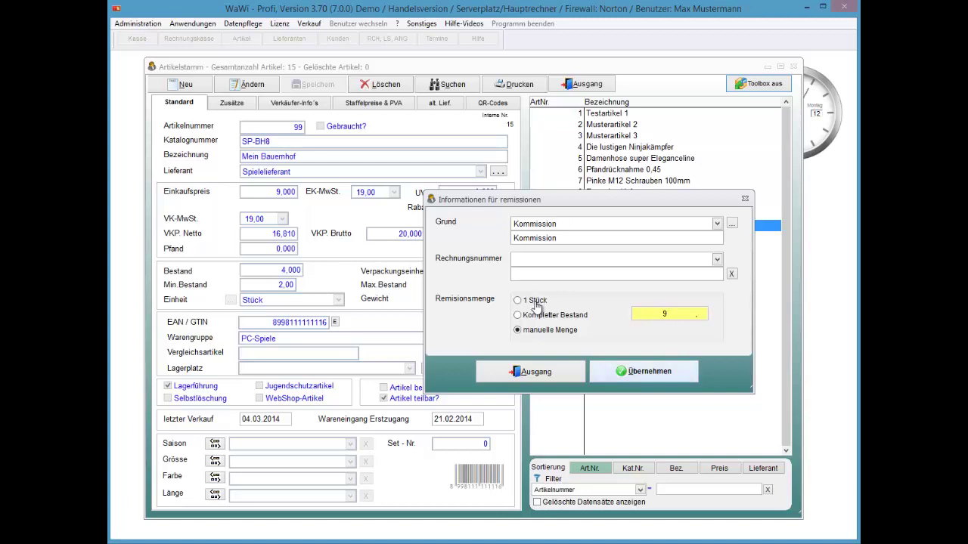
key(Return)
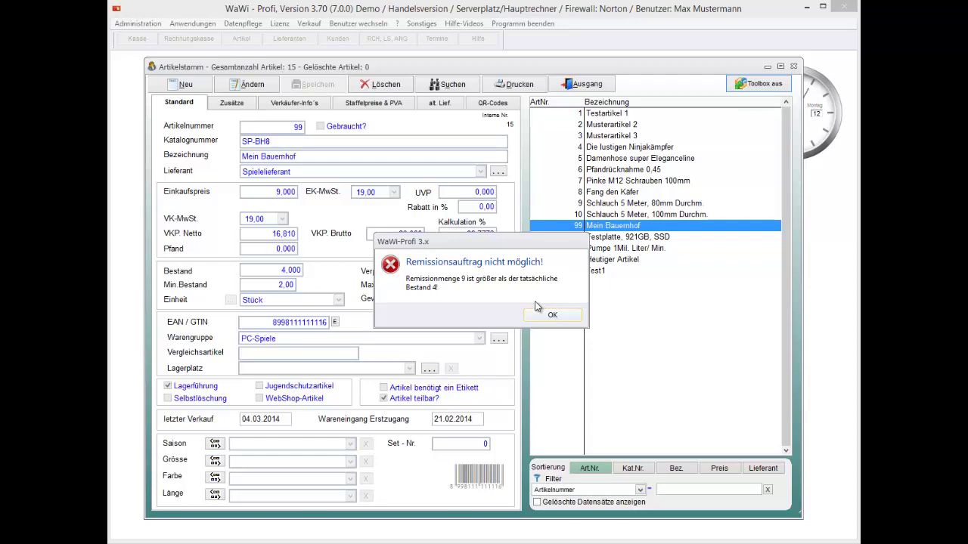
key(Return)
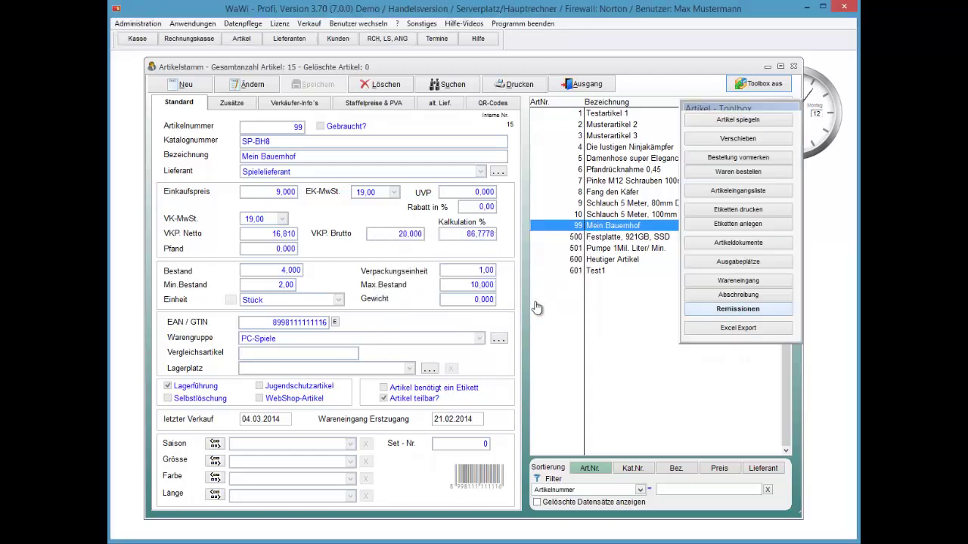
Step: Return the complete stock of Mein Bauernhof to its supplier with the reason Kommission
key(Return)
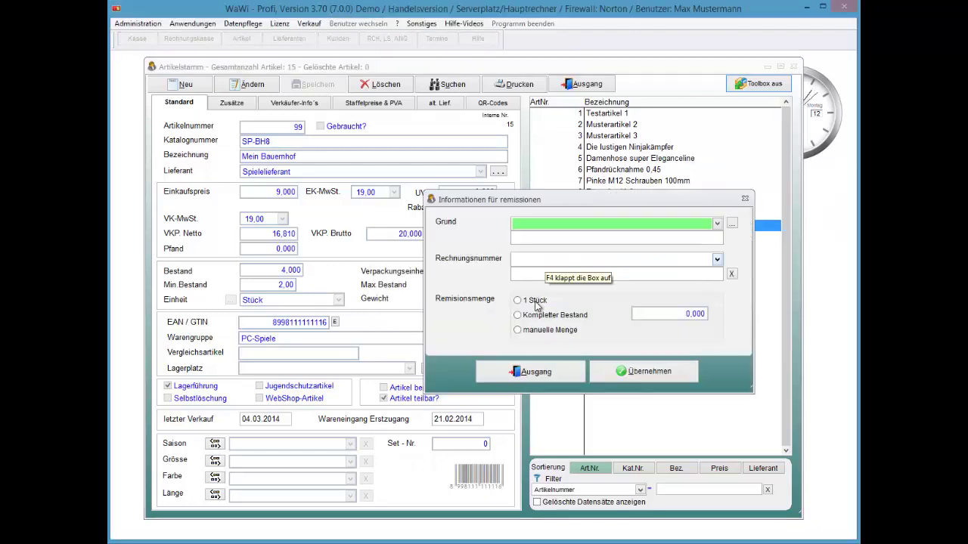
key(Down)
key(Return)
key(Tab)
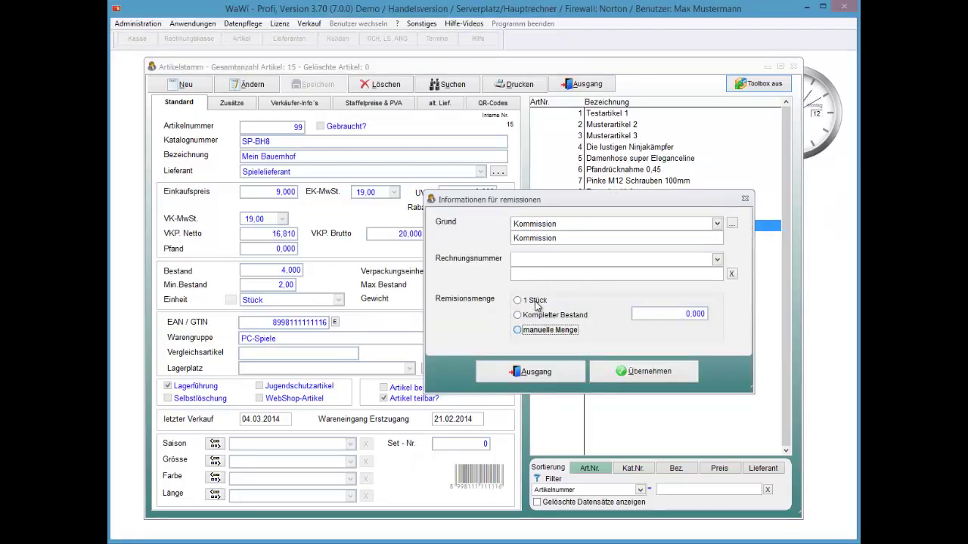
text(4)
key(Return)
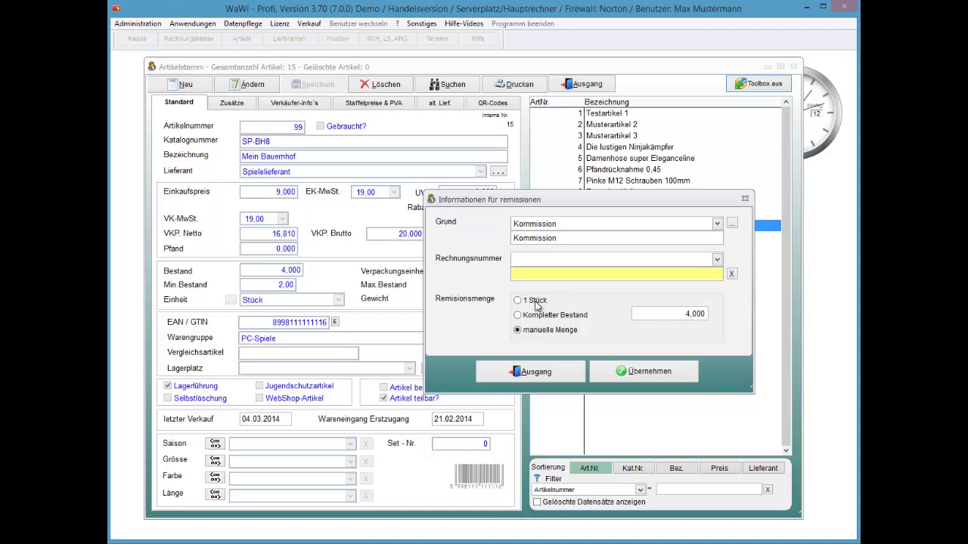
click(536, 310)
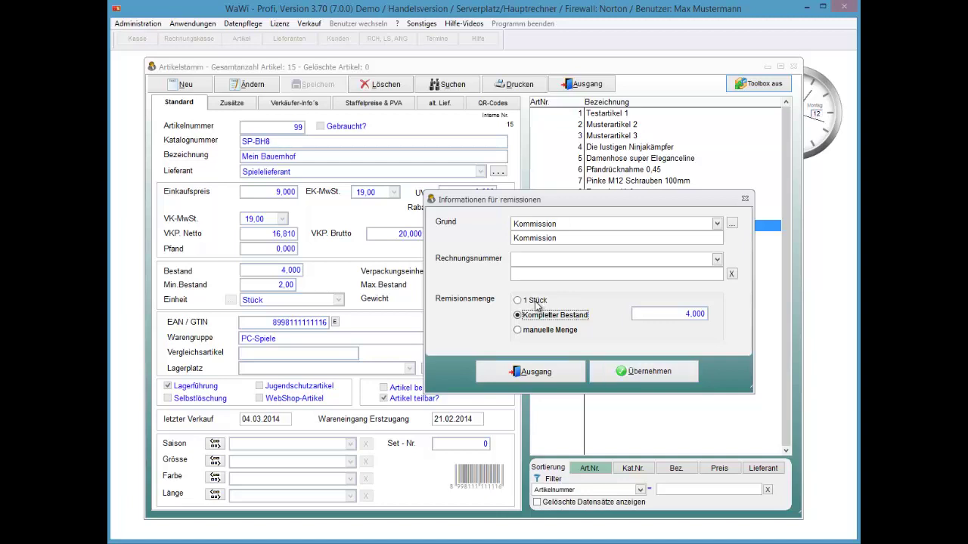
key(Return)
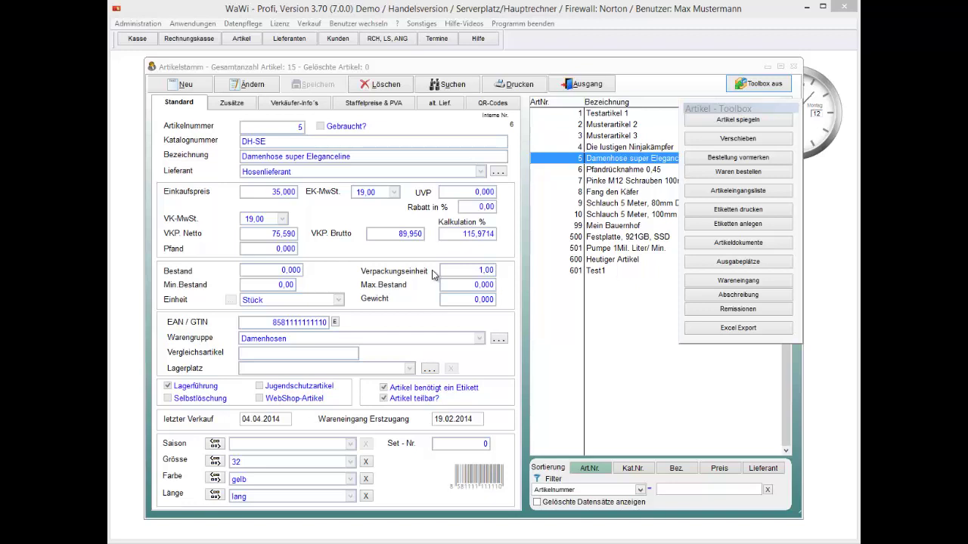
Step: Leave the article master and open the overview of created returns (Remissionen / Retouren)
click(602, 84)
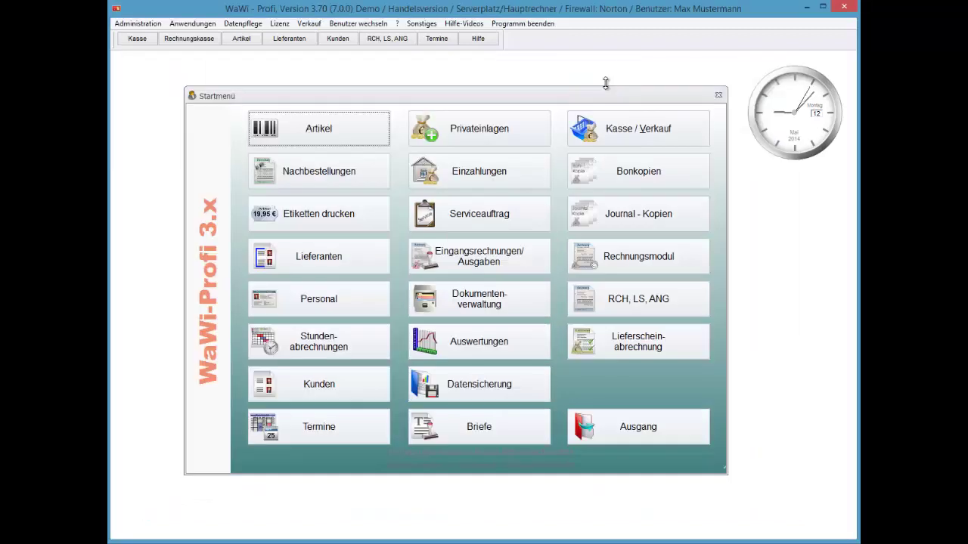
key(alt+a)
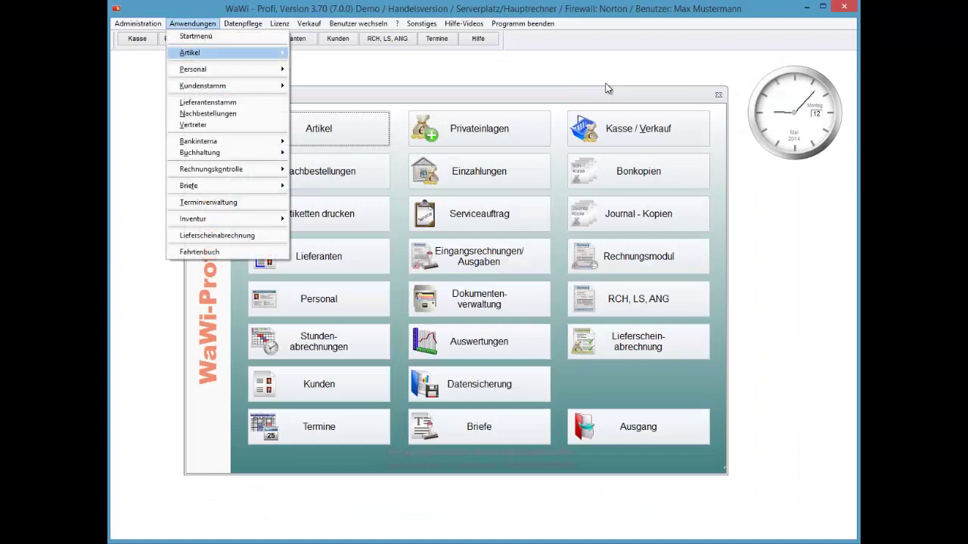
key(Right)
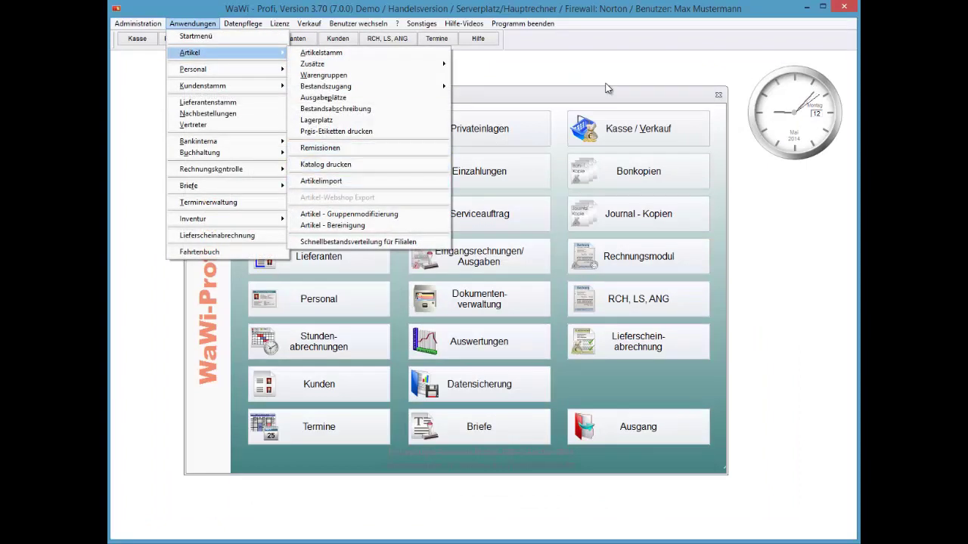
key(r)
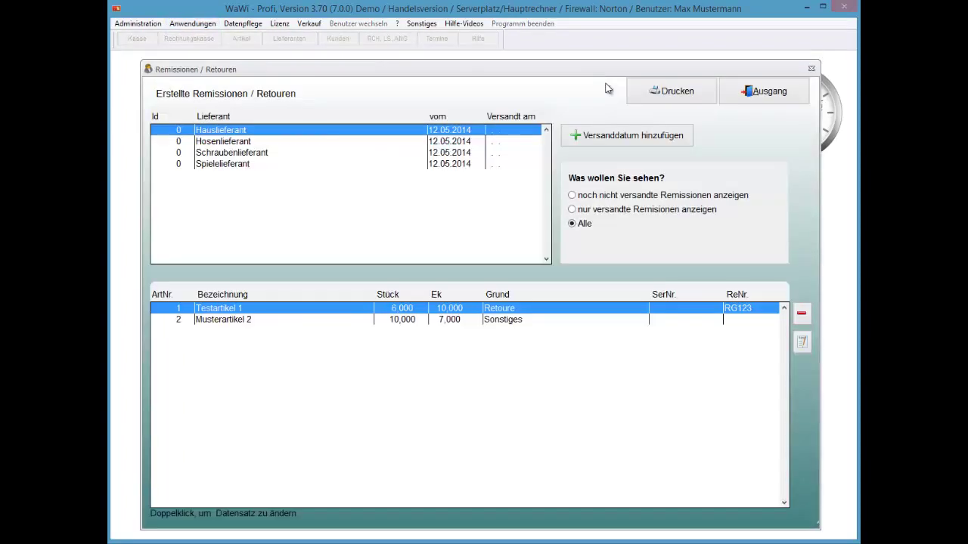
Step: Look through the created returns of each supplier and the articles they contain, ending on Spielelieferant
key(Down)
key(Down)
key(Down)
key(Up)
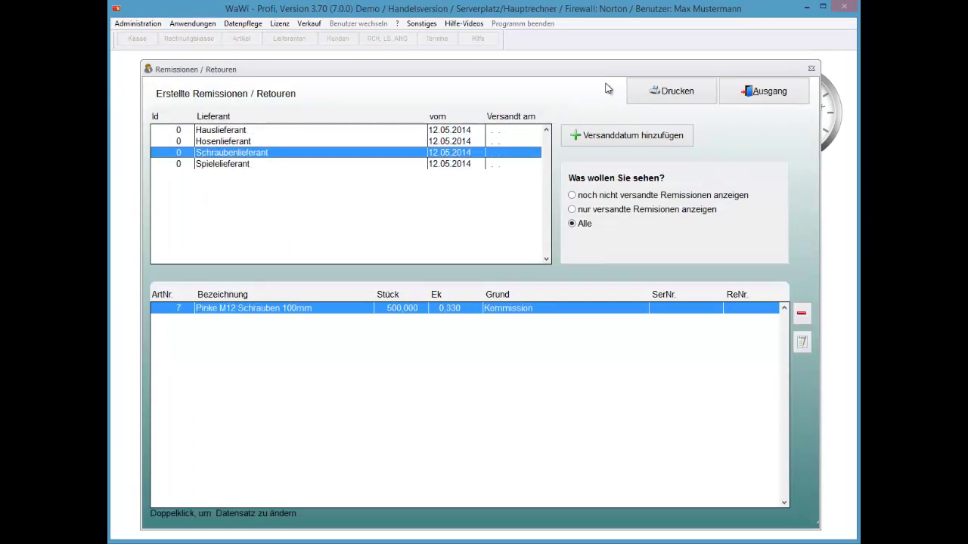
key(Up)
key(Up)
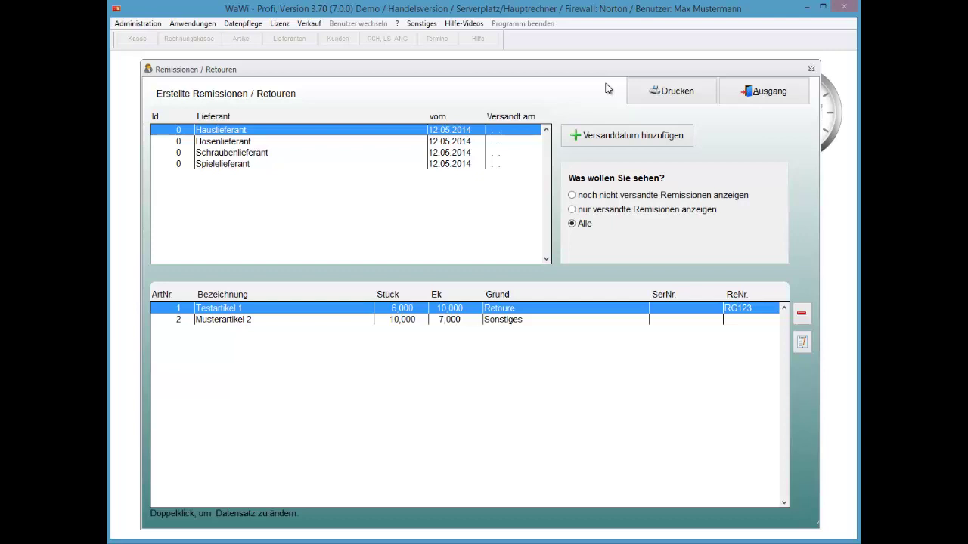
key(End)
key(Up)
key(Up)
key(Up)
key(Down)
key(Down)
key(Down)
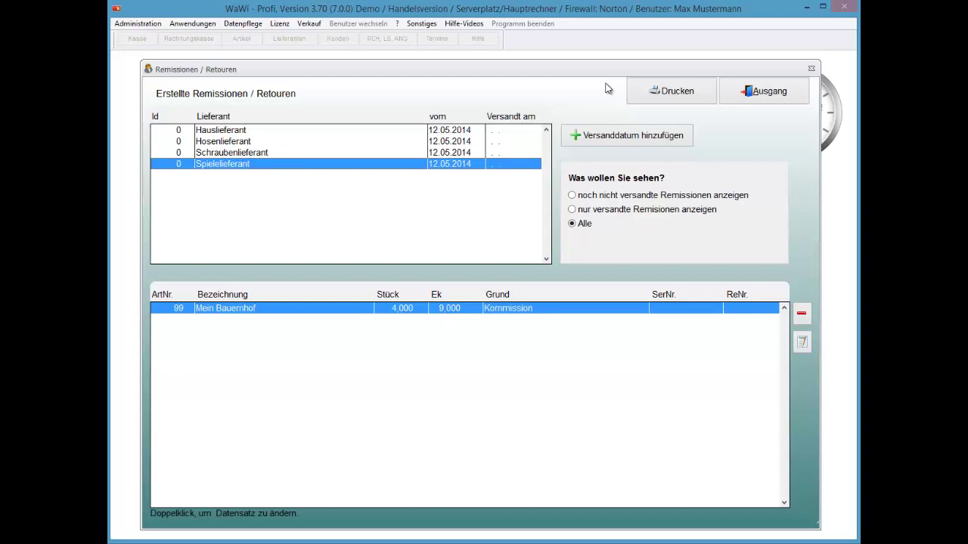
Step: Preview the return slip (Remissionsbegleitschein) for Spielelieferant and close the preview
key(Tab)
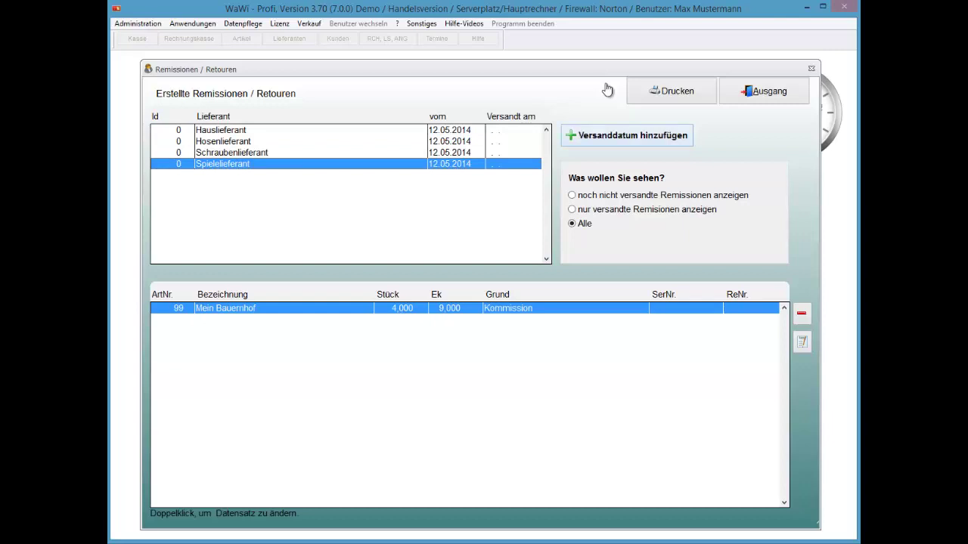
key(Tab)
key(Return)
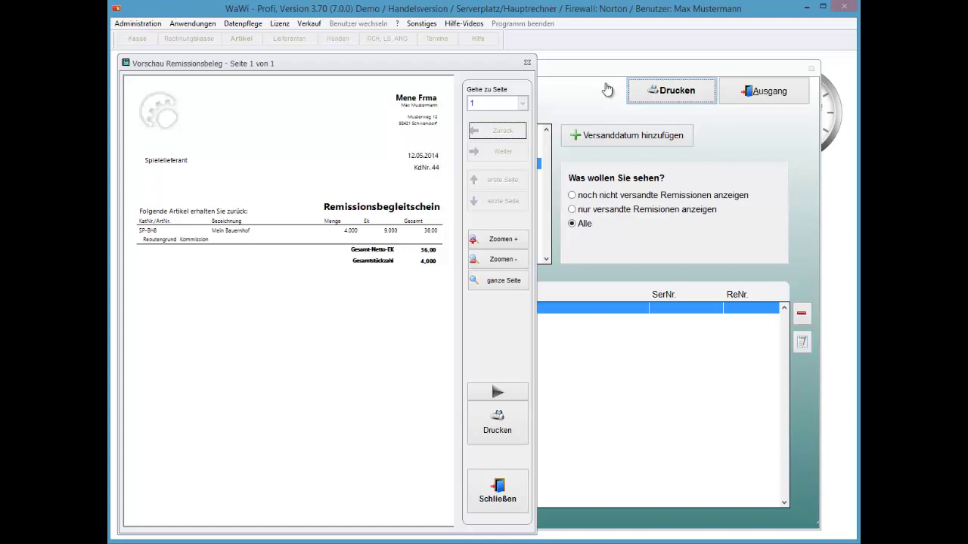
key(Escape)
Step: Preview the return slip for Hauslieferant with Testartikel 1 and Musterartikel 2, and close the preview
key(Up)
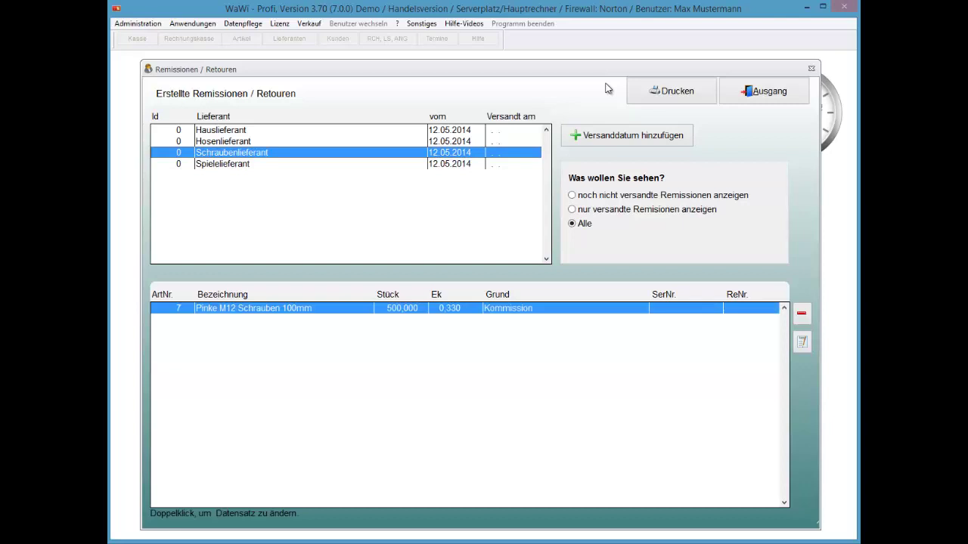
key(Up)
key(Up)
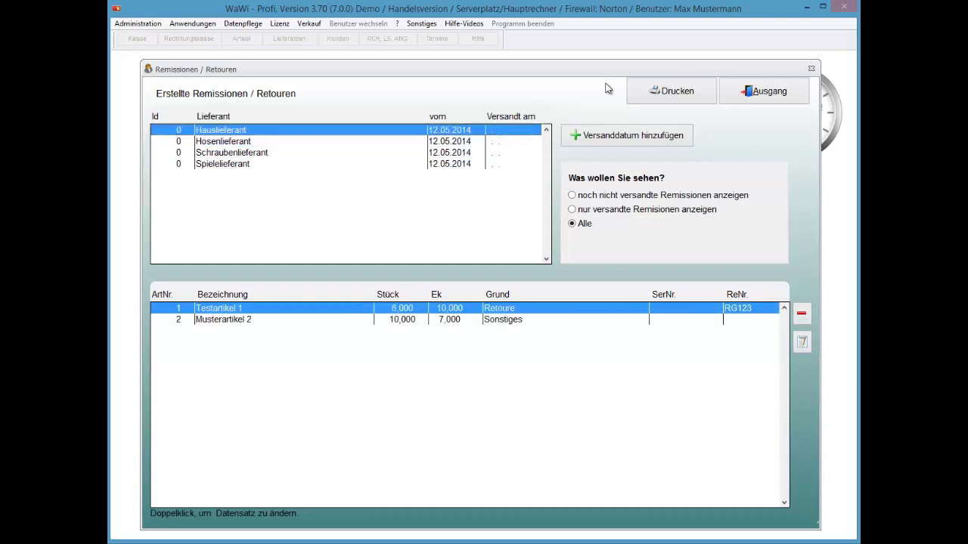
key(Down)
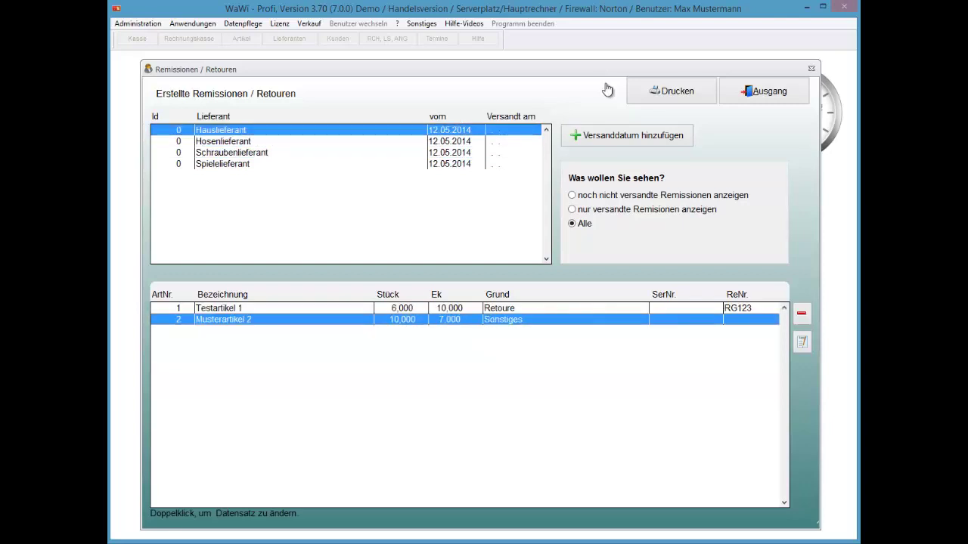
click(670, 90)
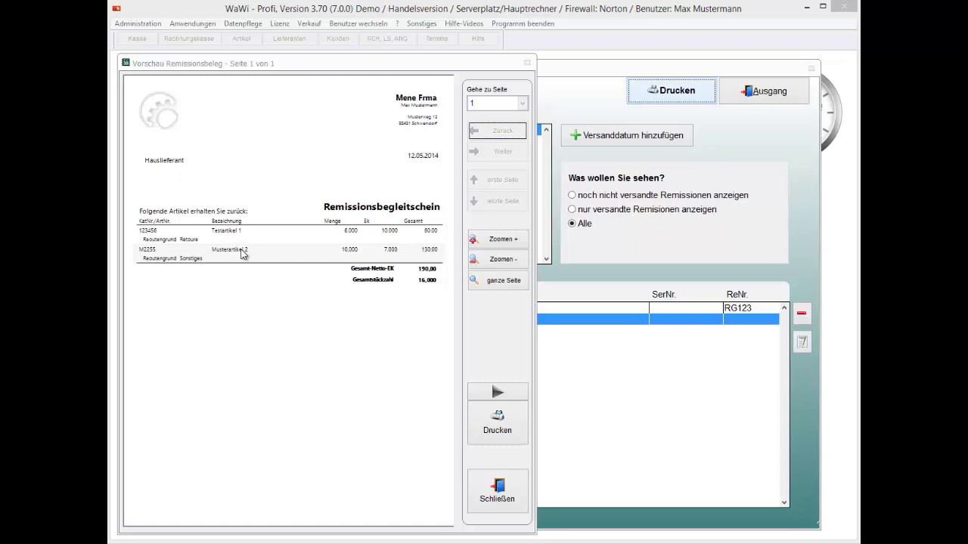
click(502, 491)
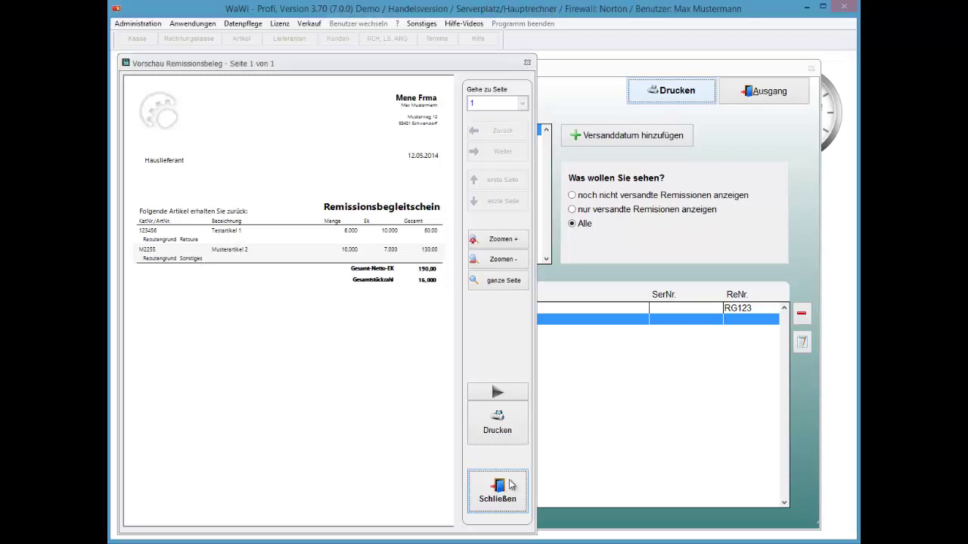
Step: Go back to the article master and start a return to the supplier for Musterartikel 3
key(alt+a)
key(Return)
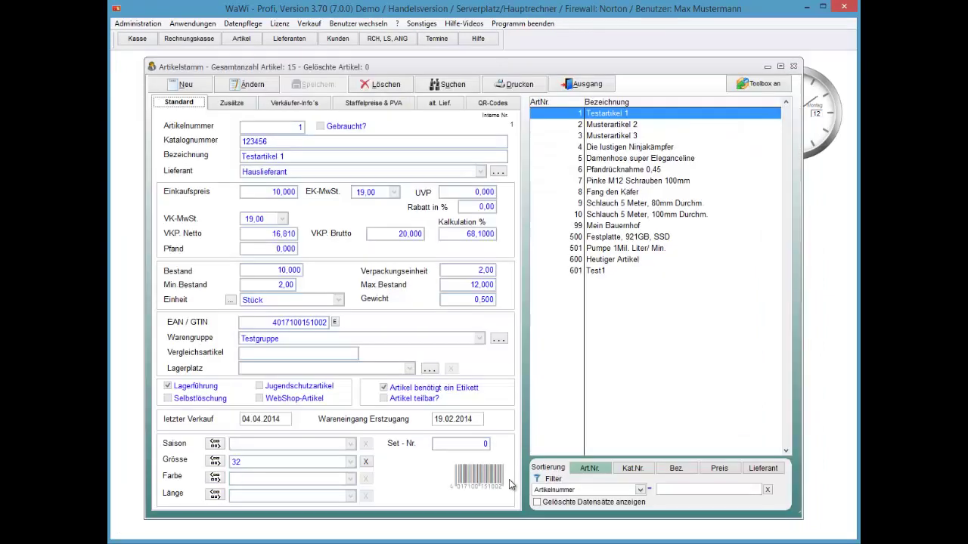
key(Down)
key(Down)
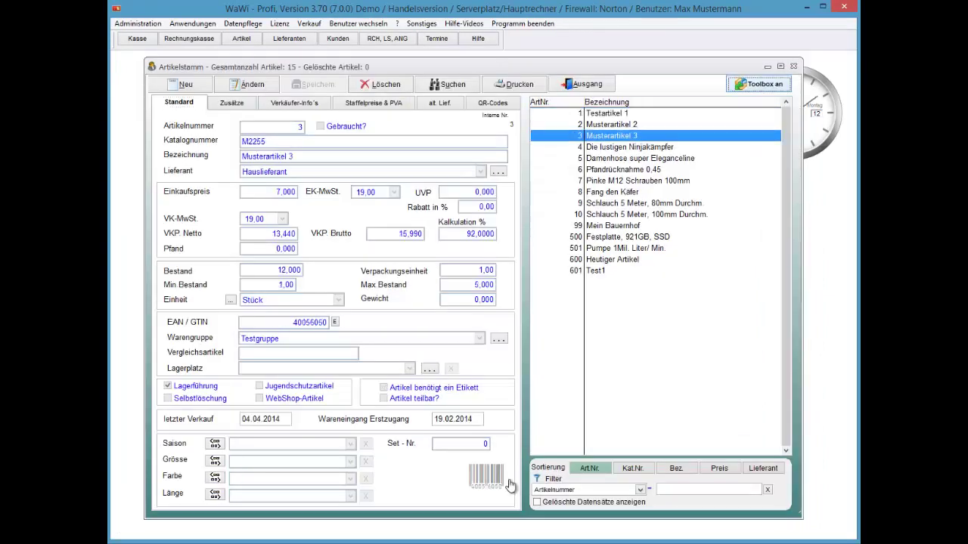
key(alt+t)
key(Return)
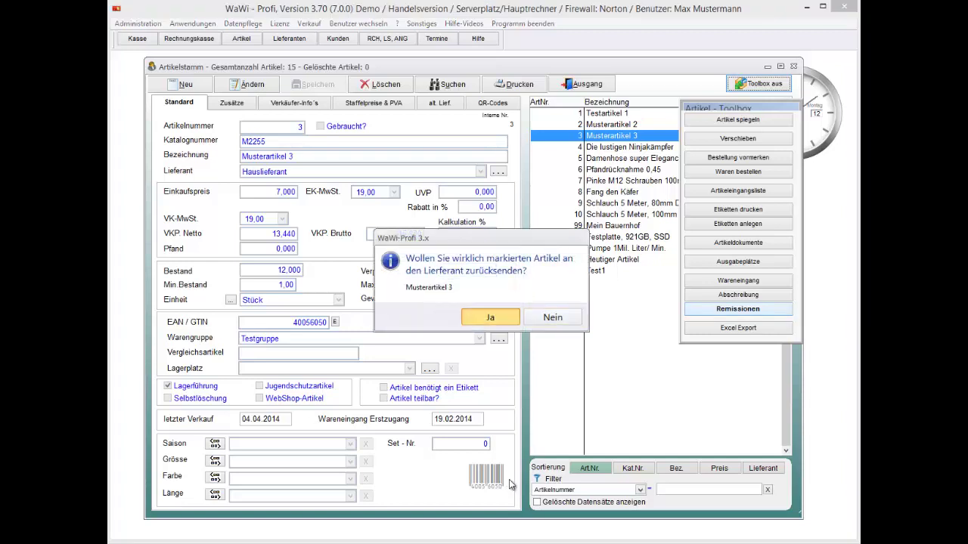
key(Return)
Step: Record the return of Musterartikel 3 with the reason Kommission and a manual quantity of 2
key(alt+Down)
key(Down)
key(Down)
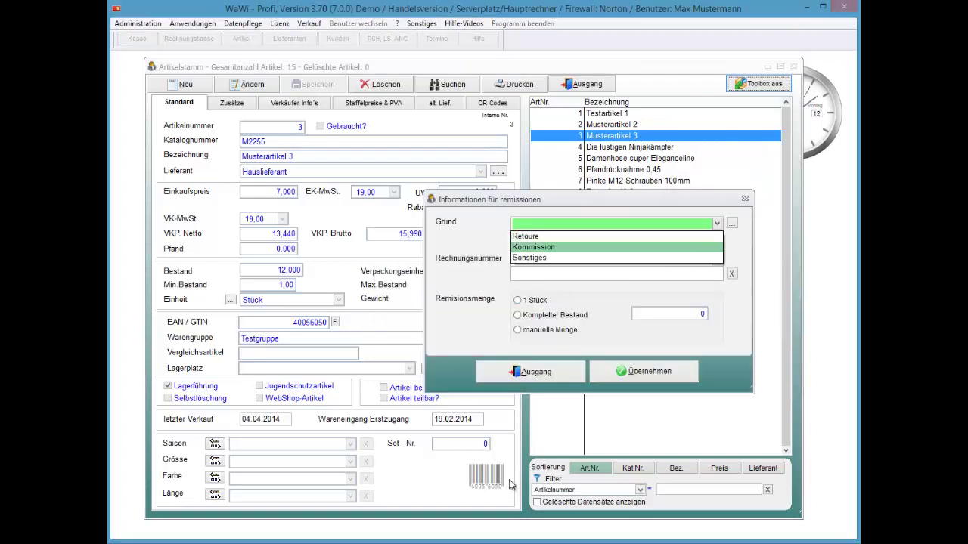
key(Return)
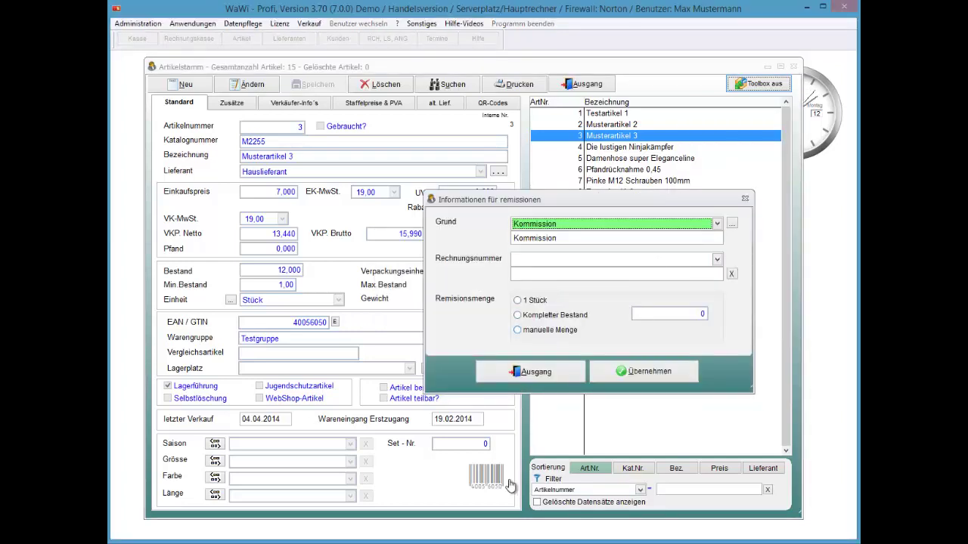
key(Tab)
text(2)
key(Return)
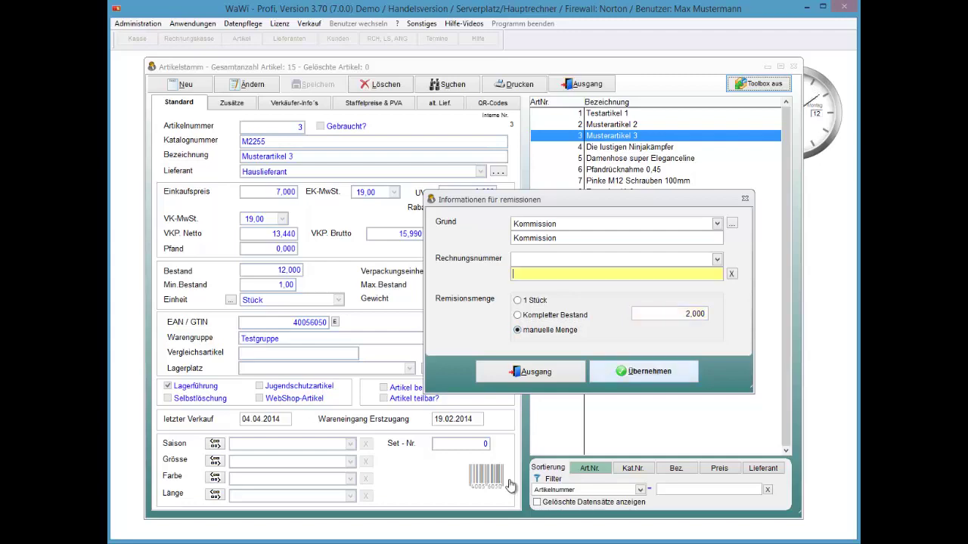
key(alt+udiaeresis)
Step: Leave the article master and reopen the overview of created returns (Remissionen / Retouren)
key(alt+a)
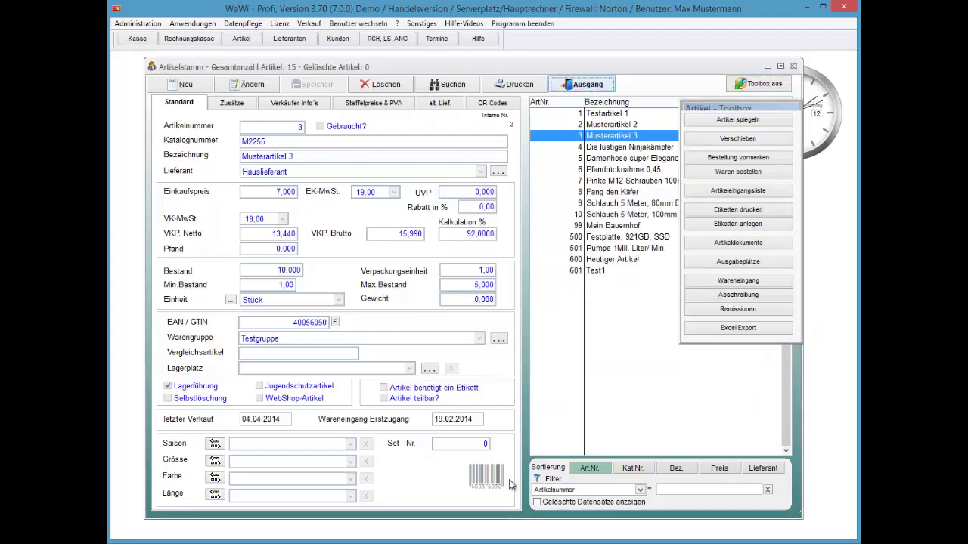
key(alt)
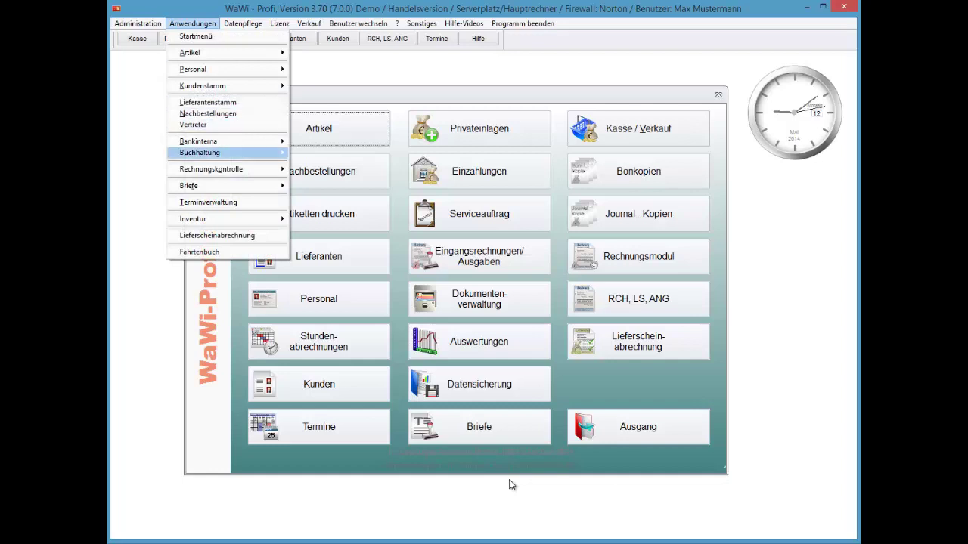
mouse_move(190, 52)
click(319, 147)
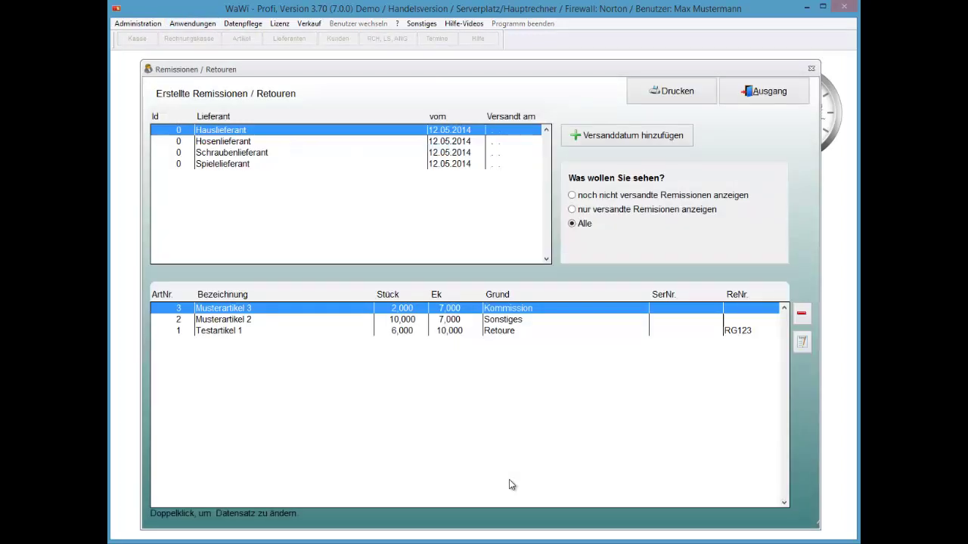
Step: Preview the return slip (Remissionsbegleitschein) for Hauslieferant with Musterartikel 3 included, and close the preview
key(Down)
key(Up)
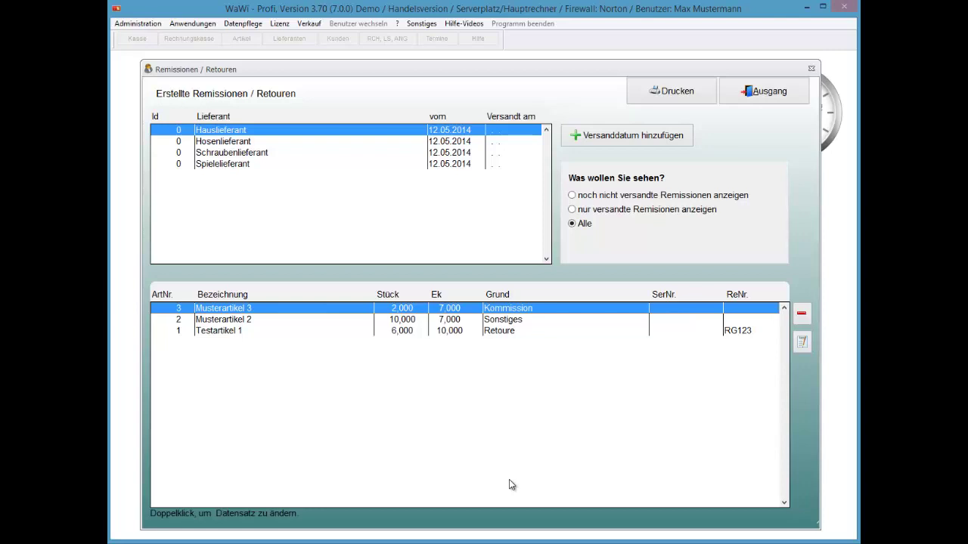
key(Tab)
key(Tab)
key(space)
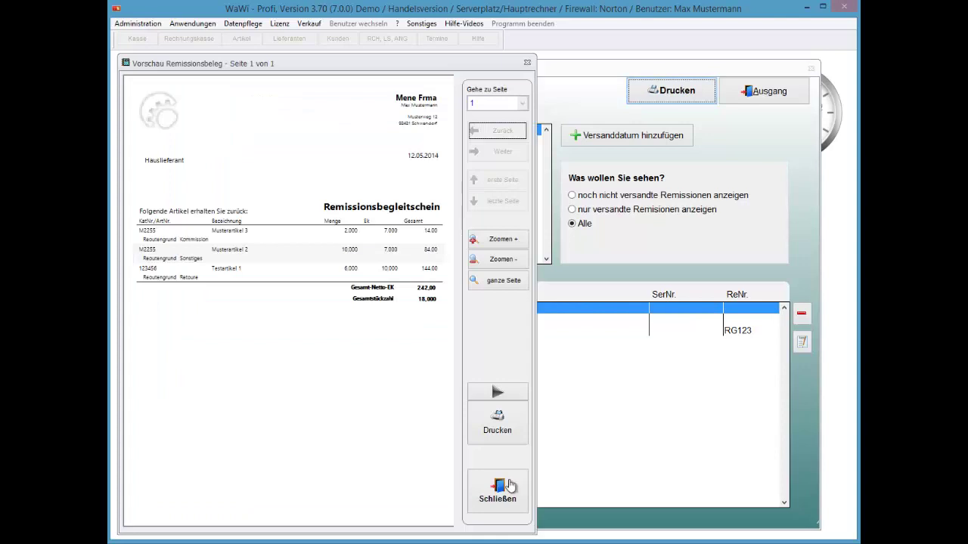
click(510, 486)
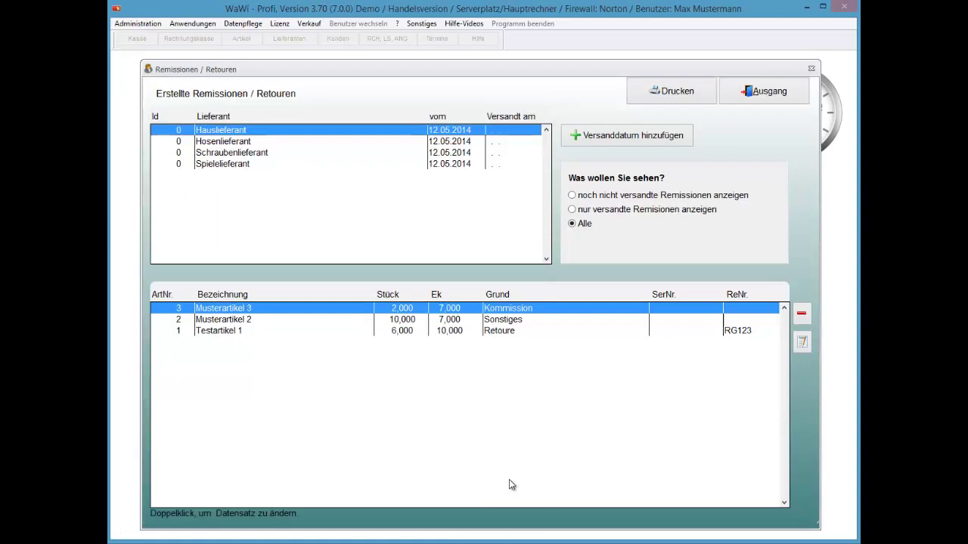